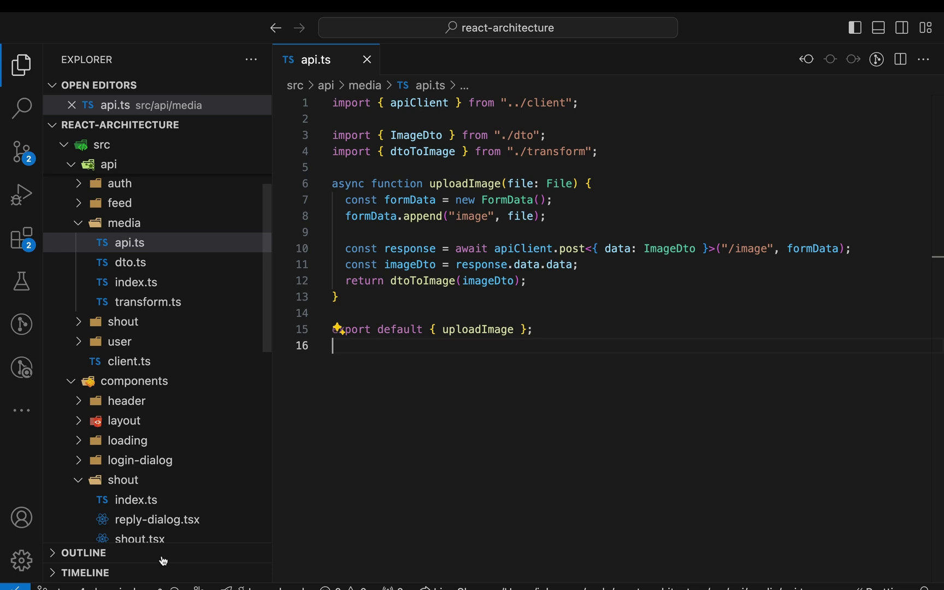
Step: Bring up reply-dialog.tsx to see where handleSubmit uploads an image via MediaApi
{"action": "left_click", "coordinate": [158, 520]}
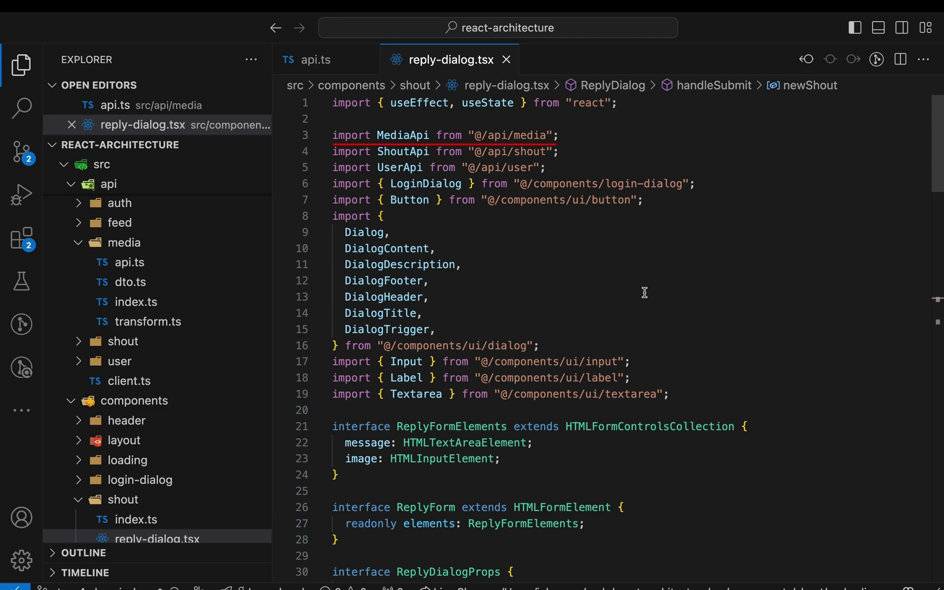
{"action": "scroll", "coordinate": [644, 293], "scroll_direction": "down", "scroll_amount": 5}
{"action": "scroll", "coordinate": [645, 293], "scroll_direction": "down", "scroll_amount": 5}
{"action": "scroll", "coordinate": [644, 293], "scroll_direction": "down", "scroll_amount": 5}
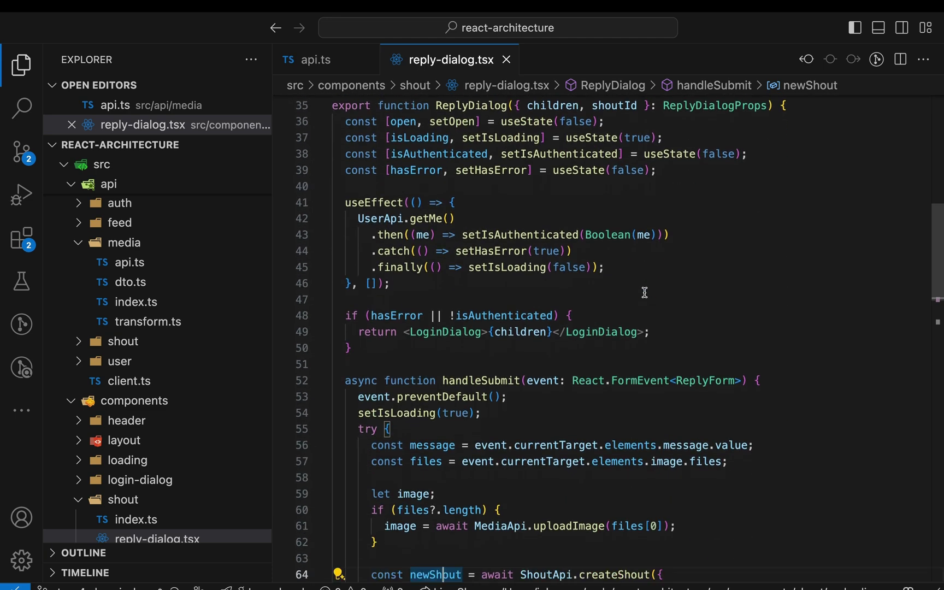
{"action": "scroll", "coordinate": [644, 293], "scroll_direction": "down", "scroll_amount": 2}
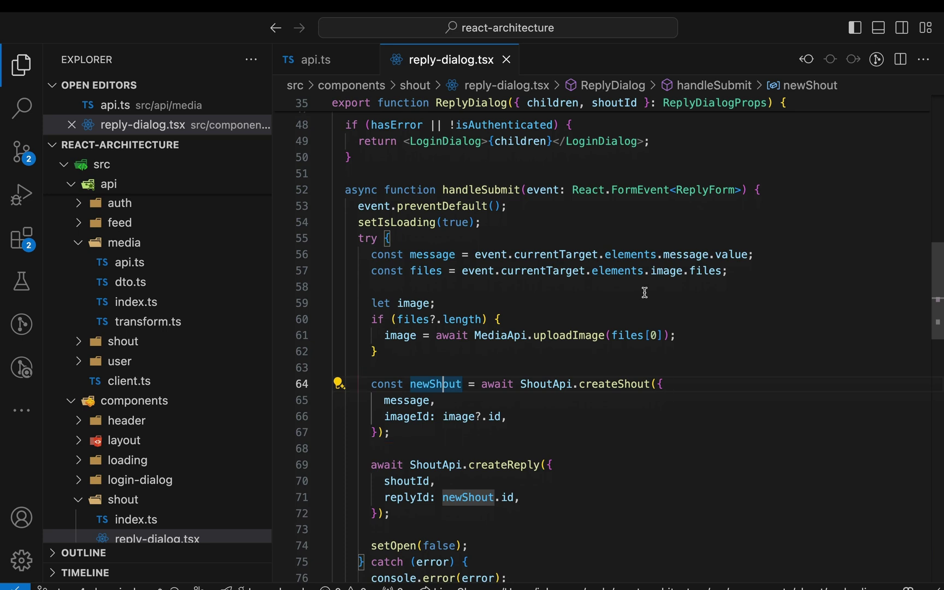
{"action": "scroll", "coordinate": [645, 293], "scroll_direction": "down", "scroll_amount": 5}
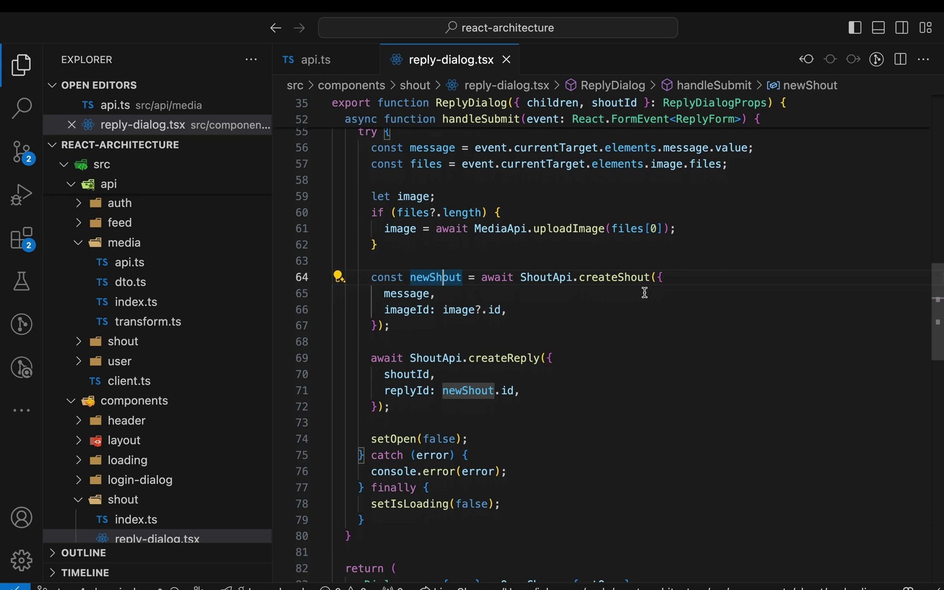
{"action": "scroll", "coordinate": [645, 293], "scroll_direction": "down", "scroll_amount": 4}
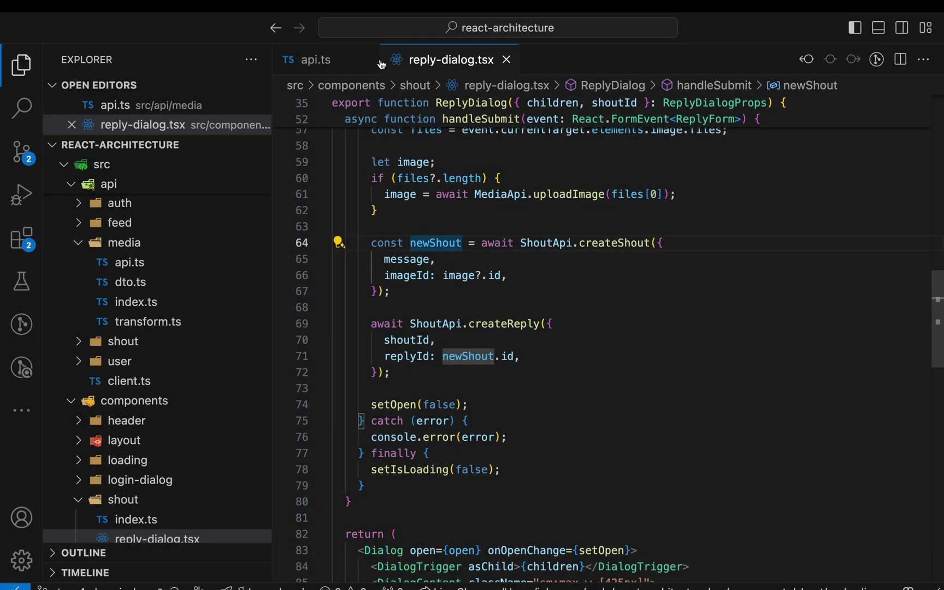
Step: Return to the media api.ts editor, leaving reply-dialog.tsx open
{"action": "left_click", "coordinate": [327, 63]}
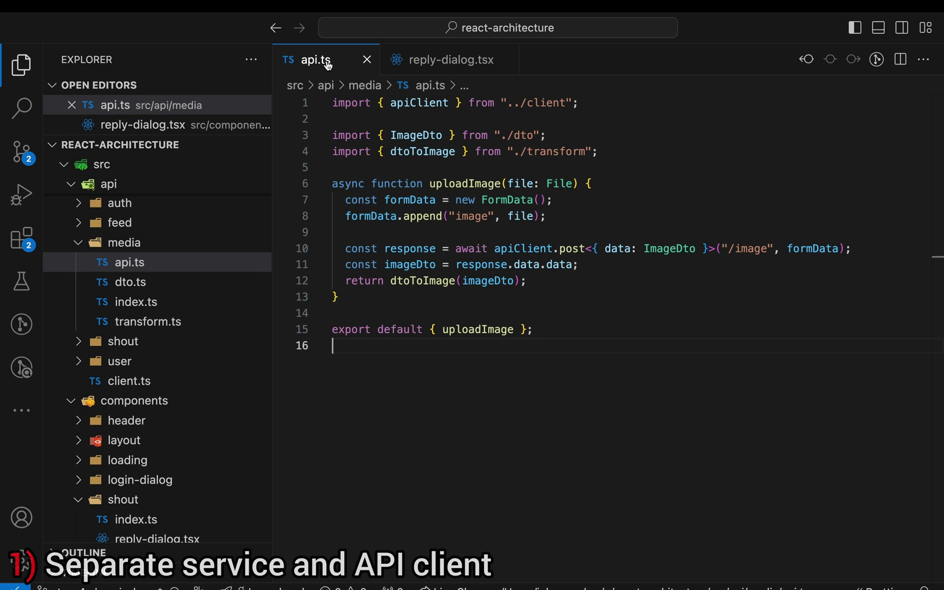
Step: Duplicate media api.ts in the Explorer and name the copy service.ts
{"action": "left_click", "coordinate": [133, 265]}
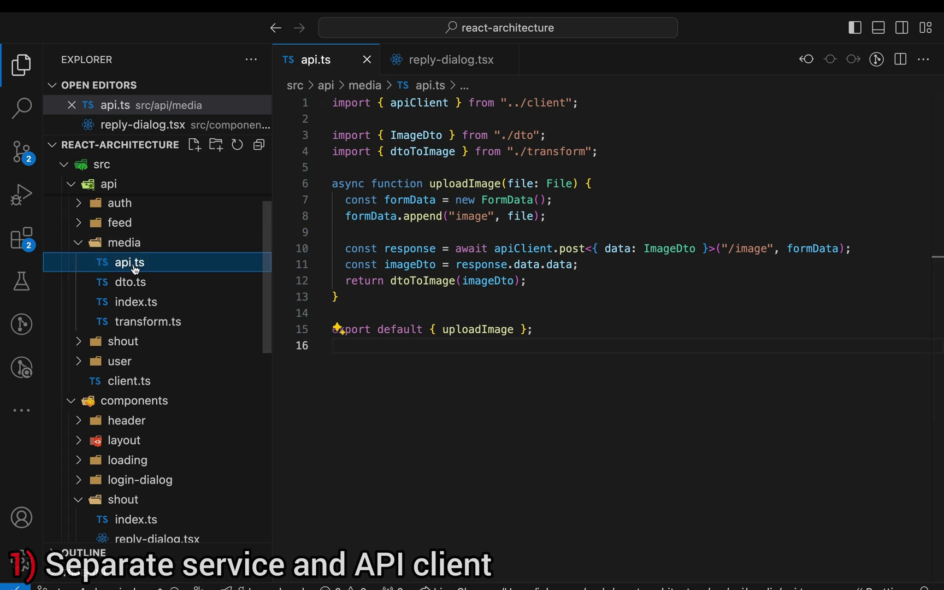
{"action": "key", "text": "ctrl+c"}
{"action": "key", "text": "ctrl+v"}
{"action": "key", "text": "F2"}
{"action": "type", "text": "service"}
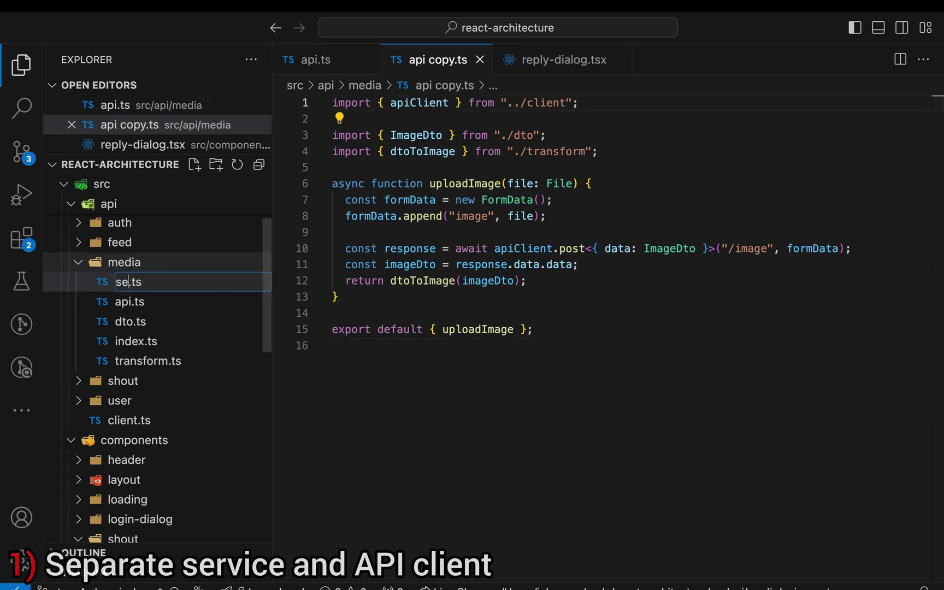
{"action": "key", "text": "Return"}
Step: In api.ts, change uploadImage's parameter from file: File to formData: FormData
{"action": "left_click", "coordinate": [129, 281]}
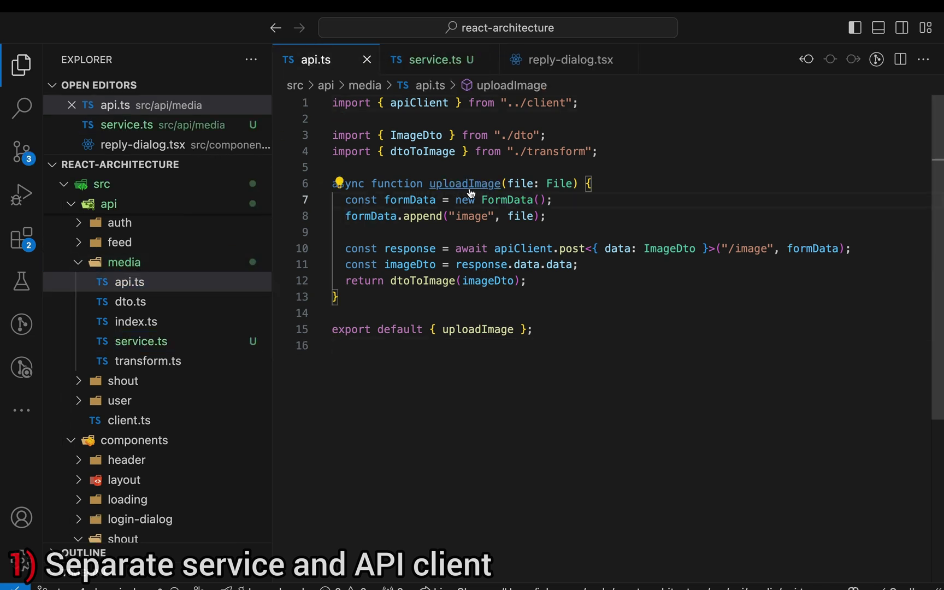
{"action": "double_click", "coordinate": [409, 200]}
{"action": "double_click", "coordinate": [520, 184]}
{"action": "key", "text": "ctrl+v"}
{"action": "double_click", "coordinate": [561, 184]}
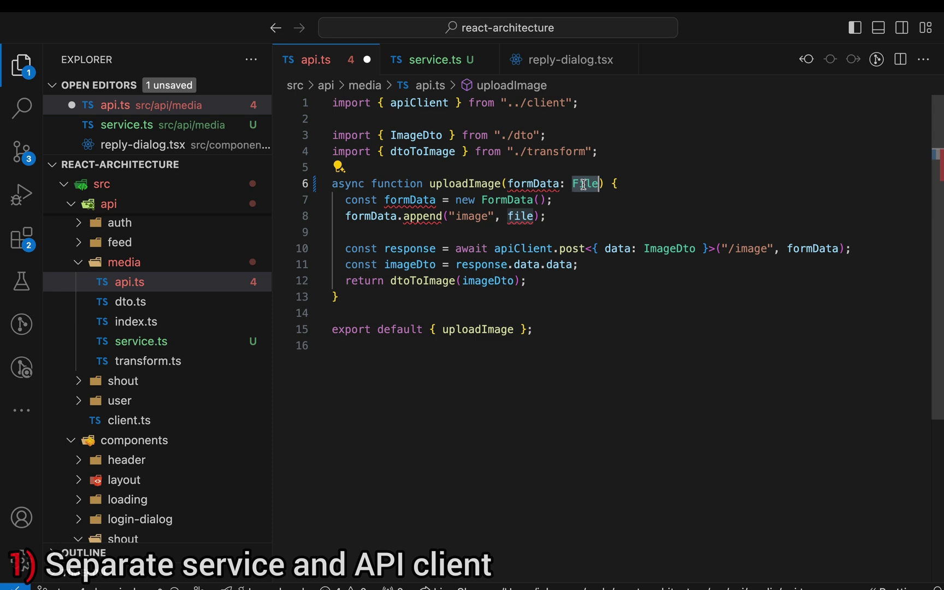
{"action": "type", "text": "F"}
{"action": "key", "text": "Tab"}
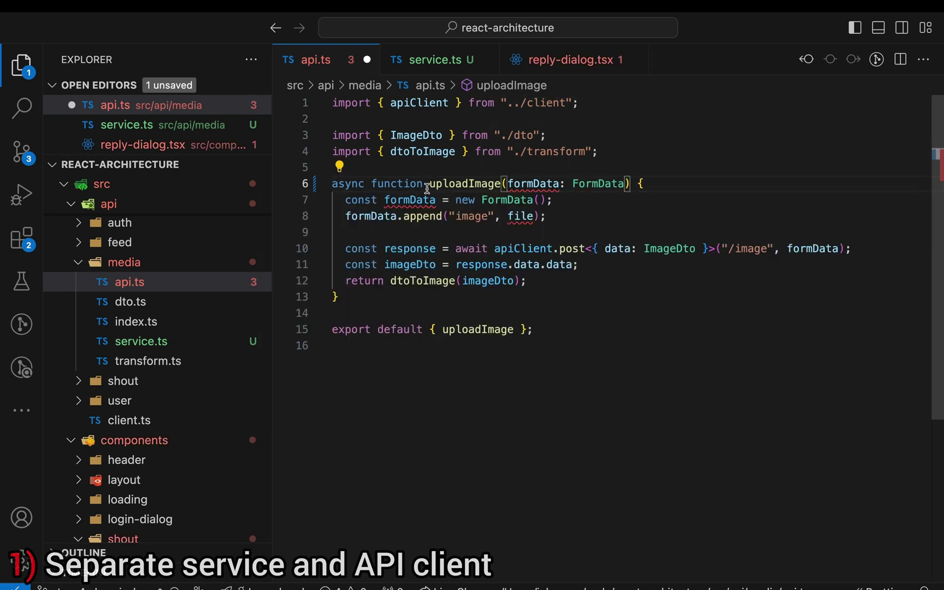
Step: Strip the form-building and dtoToImage lines so uploadImage just returns response.data, and save api.ts
{"action": "left_click_drag", "start_coordinate": [345, 200], "coordinate": [547, 233]}
{"action": "key", "text": "BackSpace"}
{"action": "key", "text": "ctrl+s"}
{"action": "left_click_drag", "start_coordinate": [391, 232], "coordinate": [526, 232]}
{"action": "key", "text": "BackSpace"}
{"action": "key", "text": "BackSpace"}
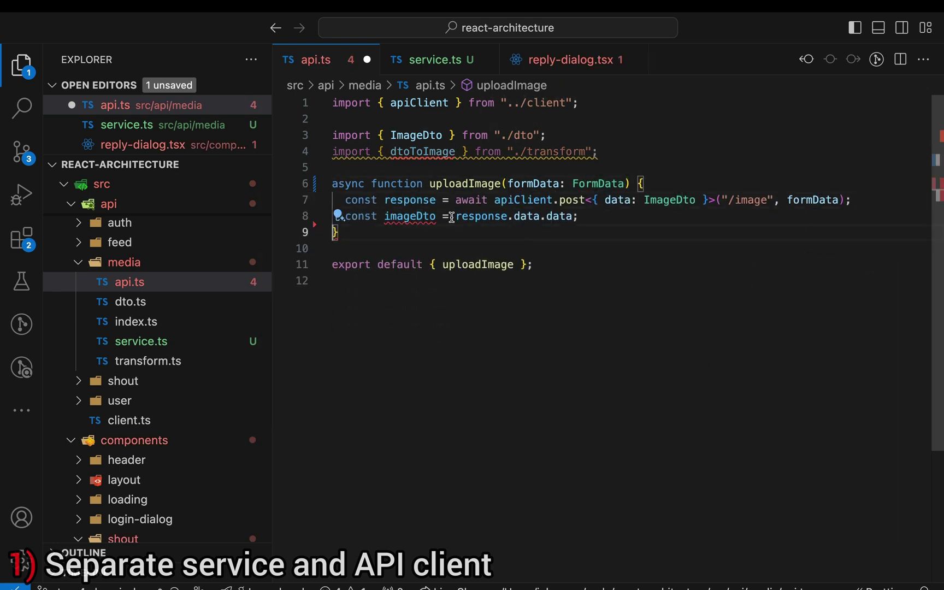
{"action": "left_click_drag", "start_coordinate": [450, 216], "coordinate": [345, 216]}
{"action": "type", "text": "return"}
{"action": "key", "text": "Escape"}
{"action": "key", "text": "End"}
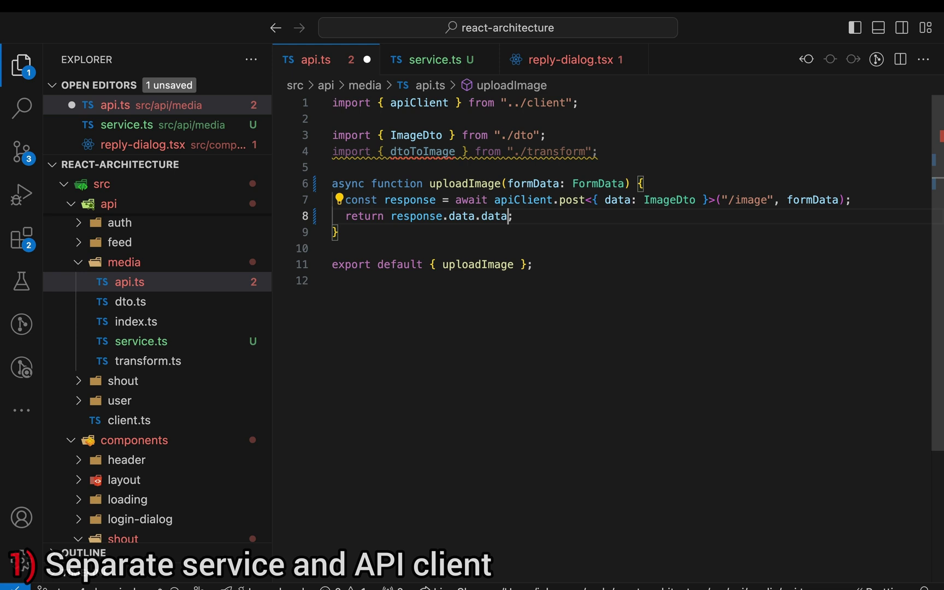
{"action": "key", "text": "BackSpace"}
{"action": "key", "text": "BackSpace"}
{"action": "key", "text": "BackSpace"}
{"action": "scroll", "coordinate": [426, 150], "scroll_direction": "down", "scroll_amount": 1}
{"action": "key", "text": "ctrl+s"}
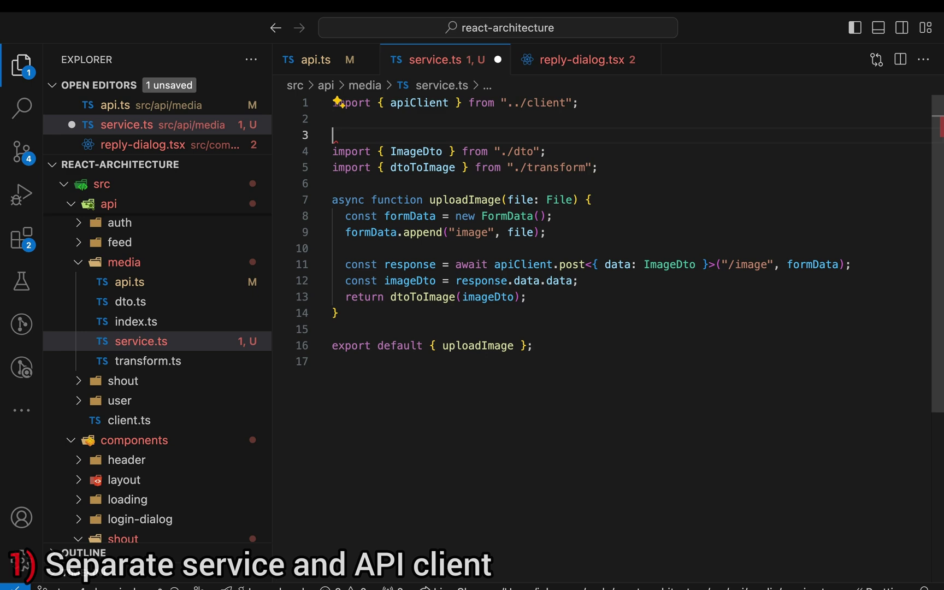
{"action": "type", "text": "import MediaApi f"}
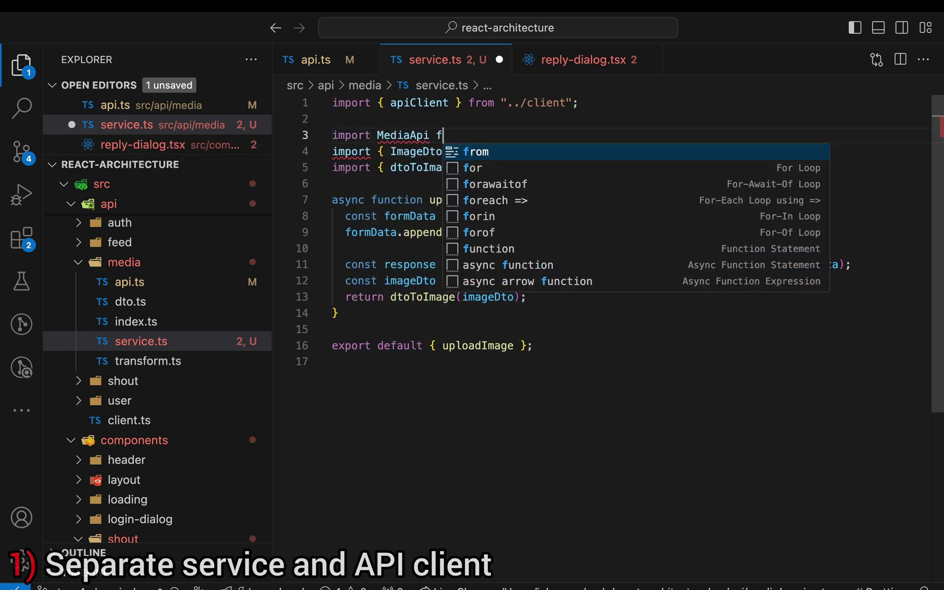
{"action": "type", "text": "rom './api';"}
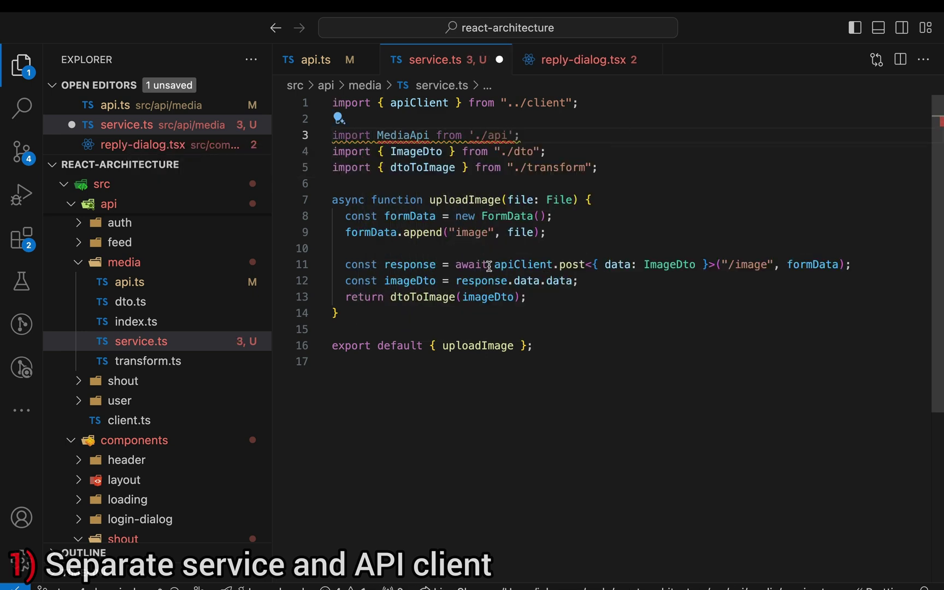
Step: Make service.ts call MediaApi.uploadImage(formData), drop .data and unused apiClient/ImageDto imports, save
{"action": "left_click_drag", "start_coordinate": [493, 266], "coordinate": [844, 264]}
{"action": "type", "text": "Med"}
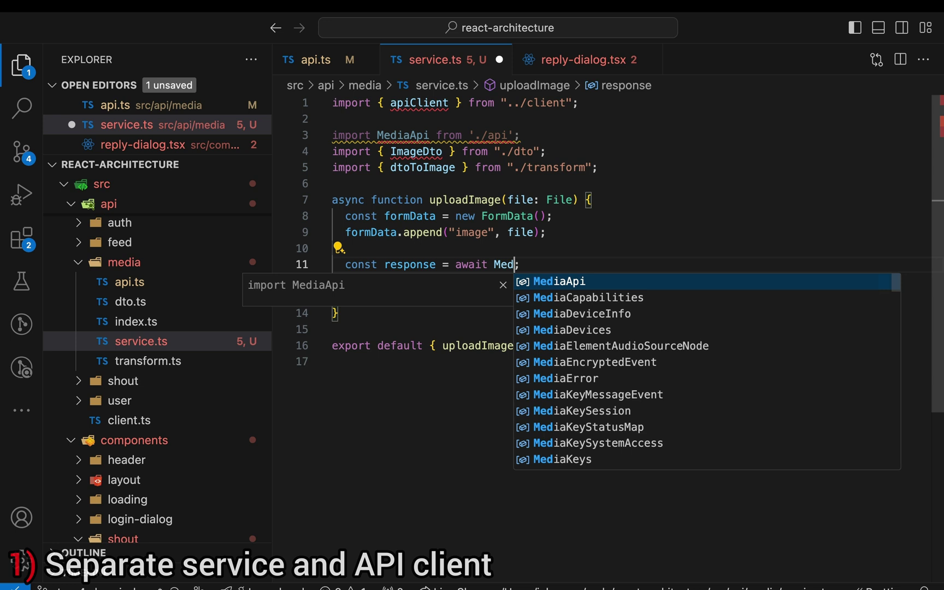
{"action": "type", "text": "iaApi.uploadImage(formData"}
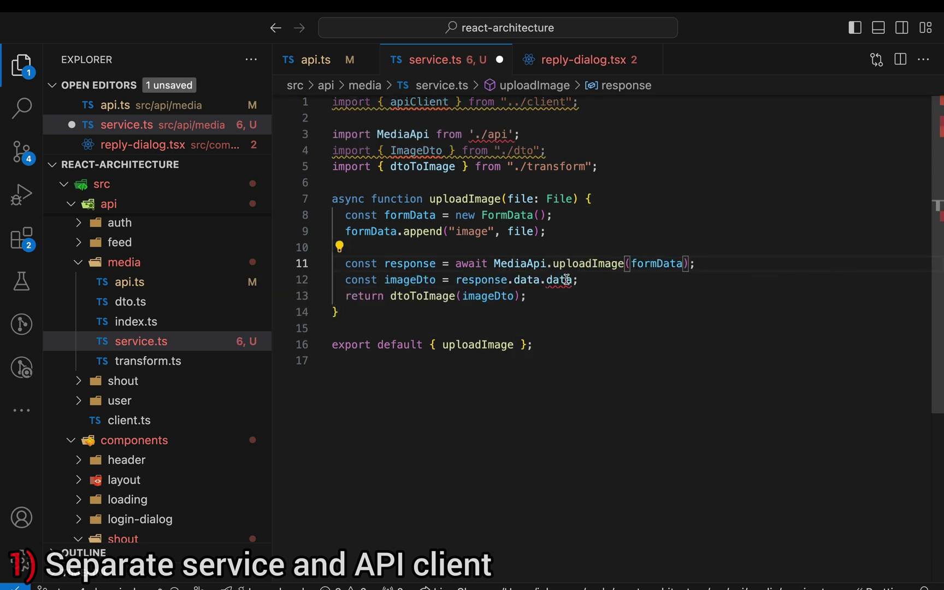
{"action": "double_click", "coordinate": [559, 281]}
{"action": "key", "text": "BackSpace"}
{"action": "key", "text": "BackSpace"}
{"action": "left_click", "coordinate": [506, 151]}
{"action": "key", "text": "ctrl+shift+k"}
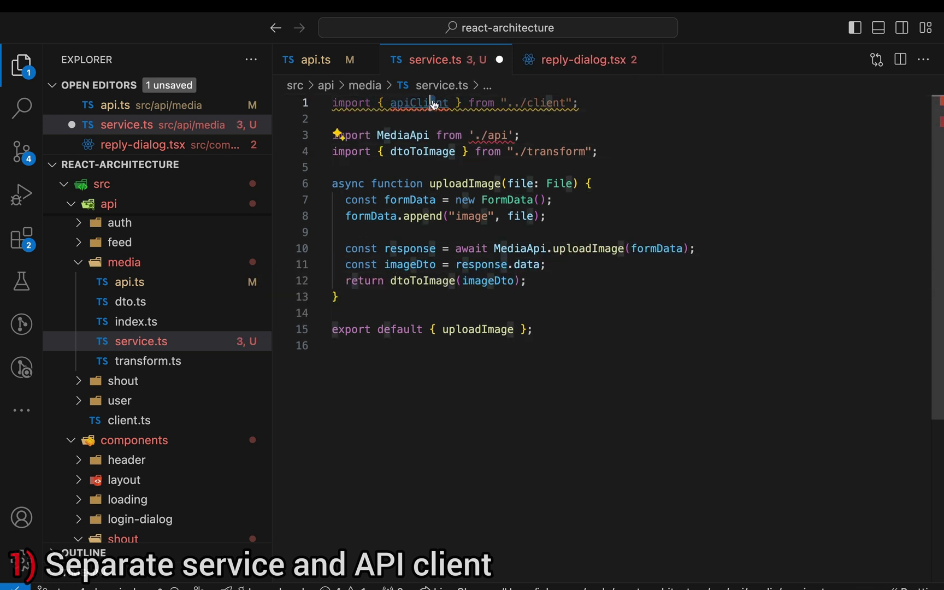
{"action": "left_click", "coordinate": [435, 103]}
{"action": "key", "text": "ctrl+shift+k"}
{"action": "key", "text": "ctrl+s"}
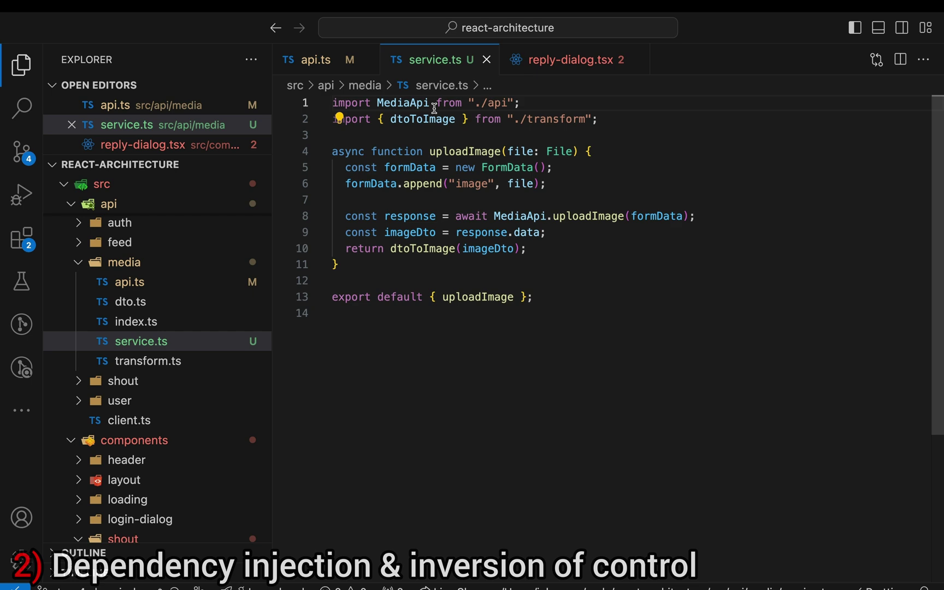
Step: Declare an exported MediaService class whose constructor takes a private api: MediaApi
{"action": "left_click", "coordinate": [339, 135]}
{"action": "key", "text": "Return"}
{"action": "type", "text": "export clas"}
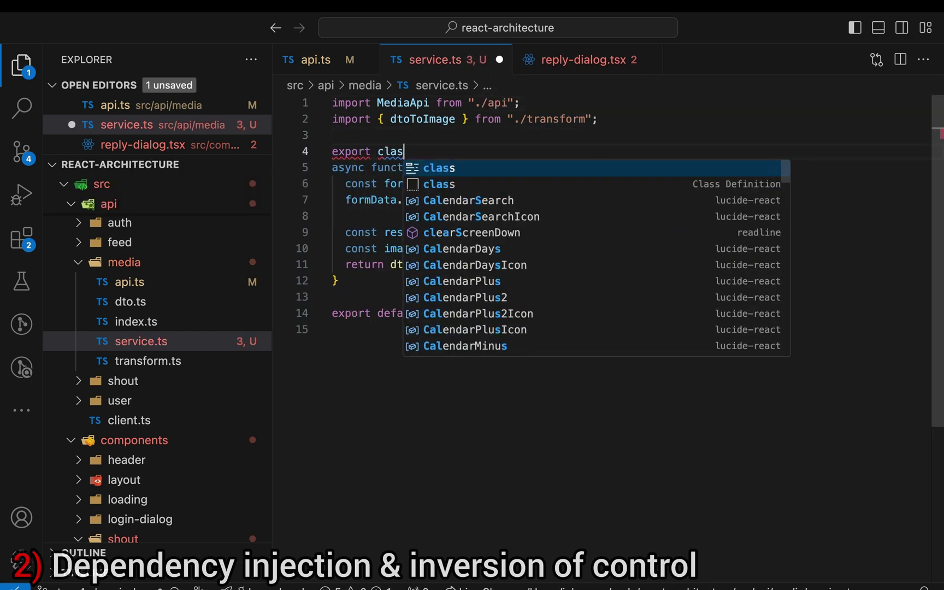
{"action": "type", "text": "s MediaService"}
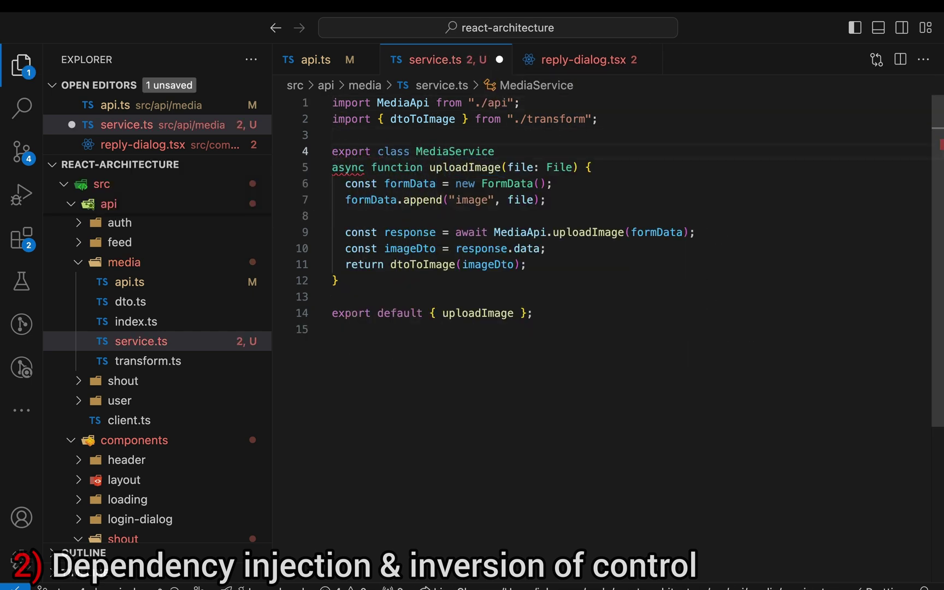
{"action": "type", "text": " {"}
{"action": "key", "text": "Return"}
{"action": "type", "text": "cons"}
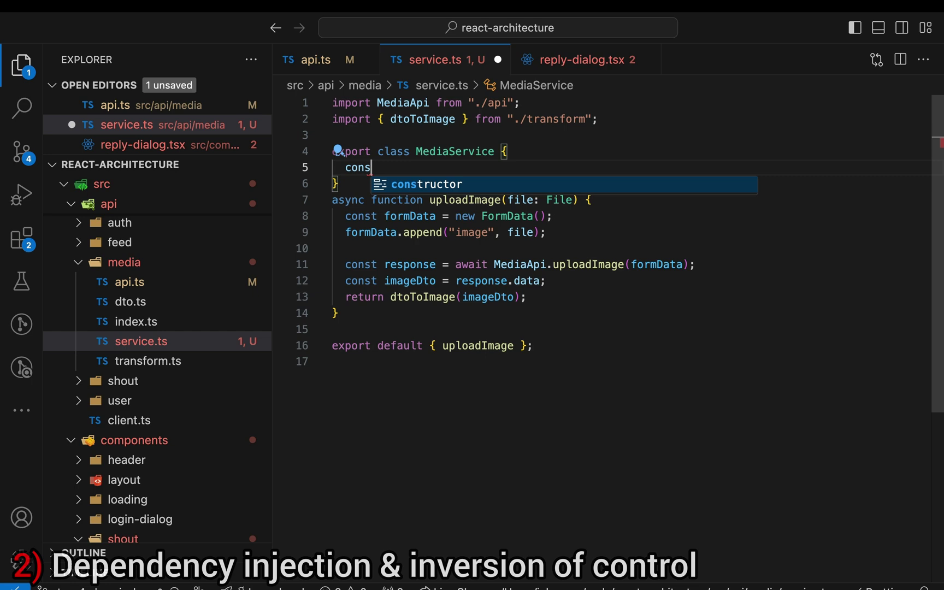
{"action": "key", "text": "Tab"}
{"action": "type", "text": "(private api: Me"}
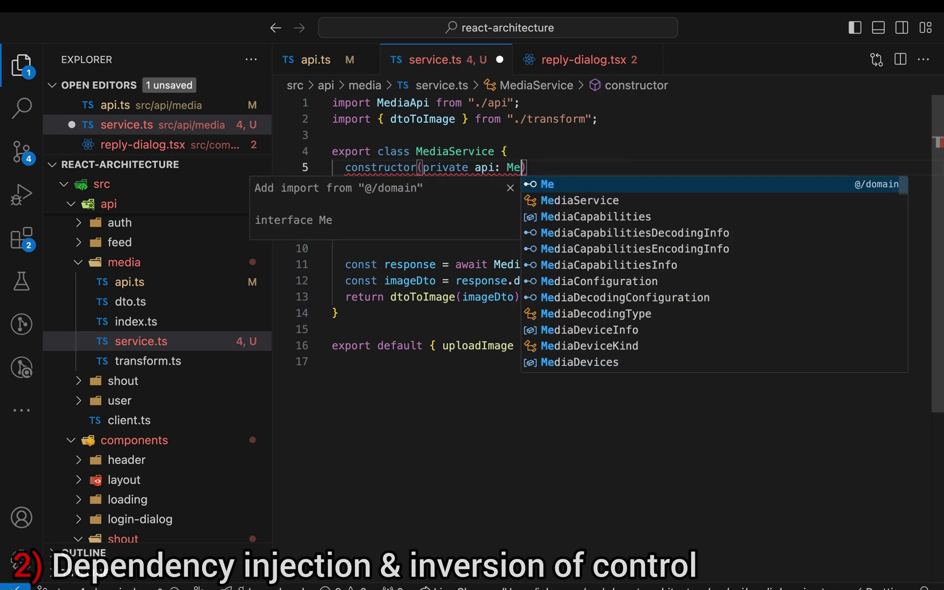
{"action": "type", "text": "diaApi) {"}
{"action": "key", "text": "Return"}
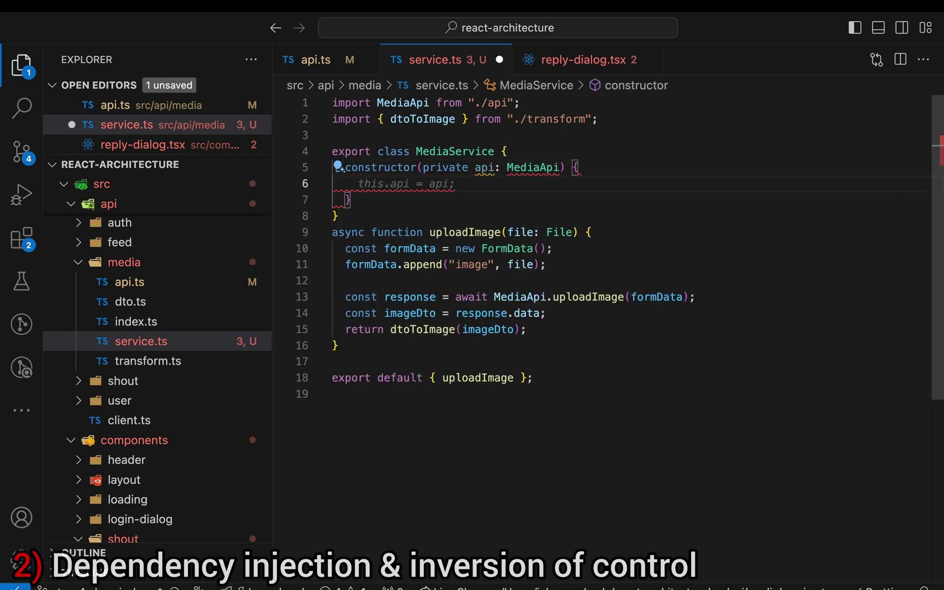
{"action": "type", "text": "this."}
{"action": "key", "text": "Tab"}
{"action": "key", "text": "Down"}
{"action": "key", "text": "Down"}
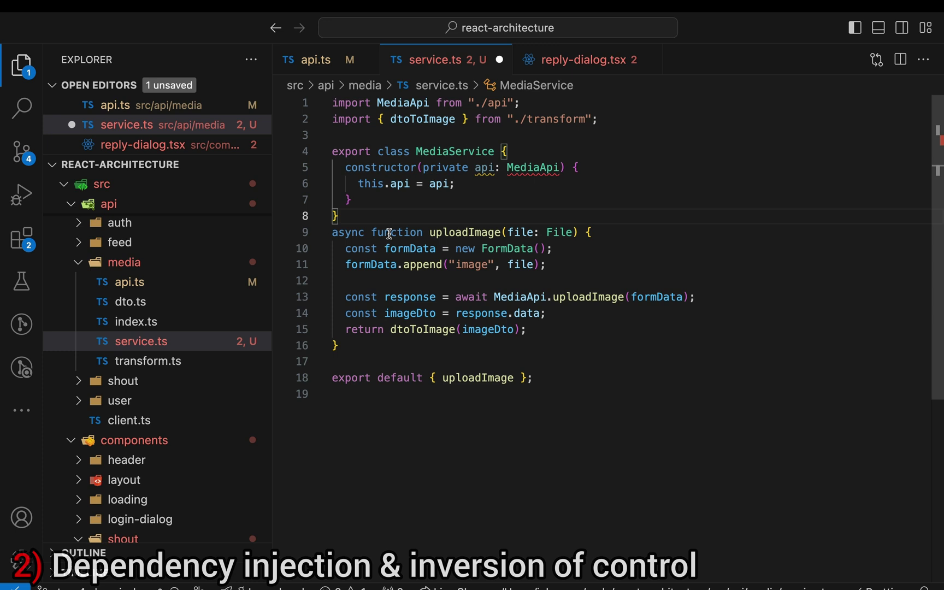
Step: Move uploadImage into the class as a method calling this.api.uploadImage, removing the default export
{"action": "left_click_drag", "start_coordinate": [339, 347], "coordinate": [332, 231]}
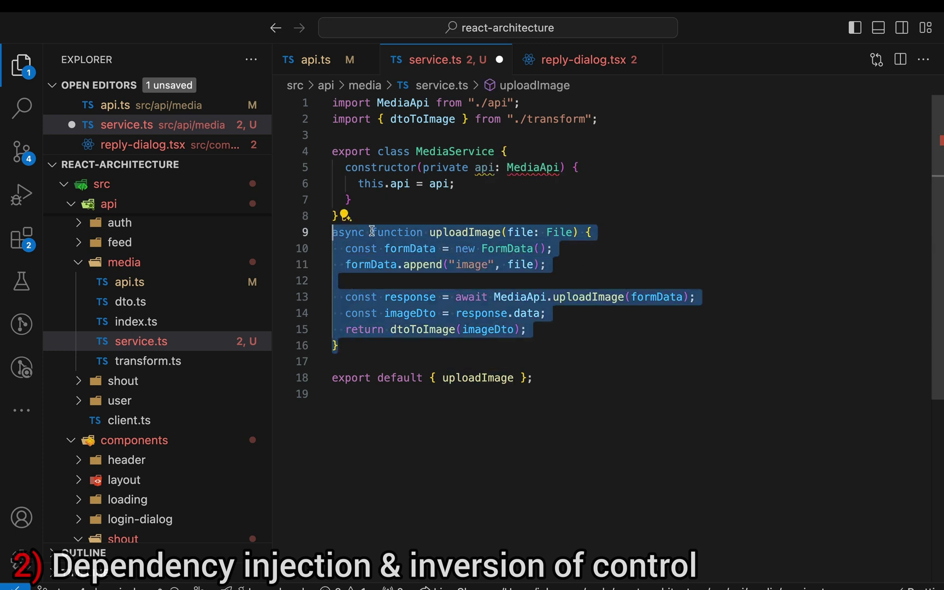
{"action": "key", "text": "ctrl+x"}
{"action": "key", "text": "Up"}
{"action": "key", "text": "Return"}
{"action": "key", "text": "ctrl+v"}
{"action": "double_click", "coordinate": [399, 232]}
{"action": "key", "text": "ctrl+x"}
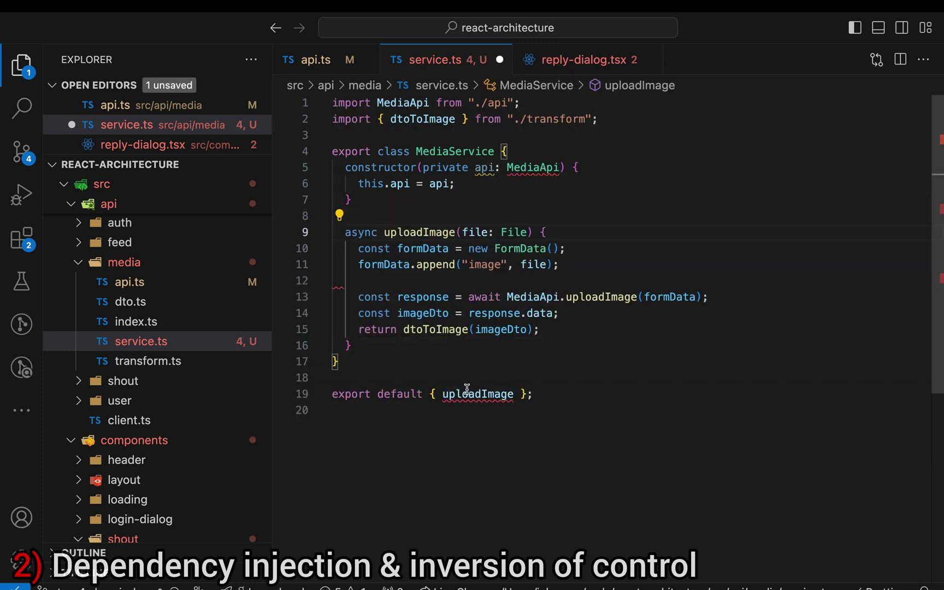
{"action": "key", "text": "ctrl+shift+k"}
{"action": "key", "text": "BackSpace"}
{"action": "double_click", "coordinate": [533, 297]}
{"action": "type", "text": "this."}
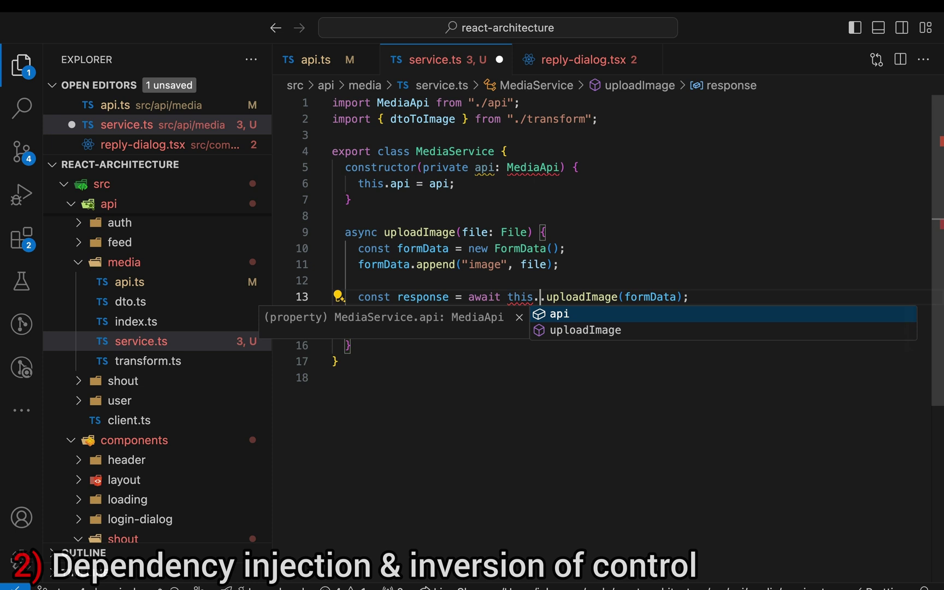
{"action": "key", "text": "Tab"}
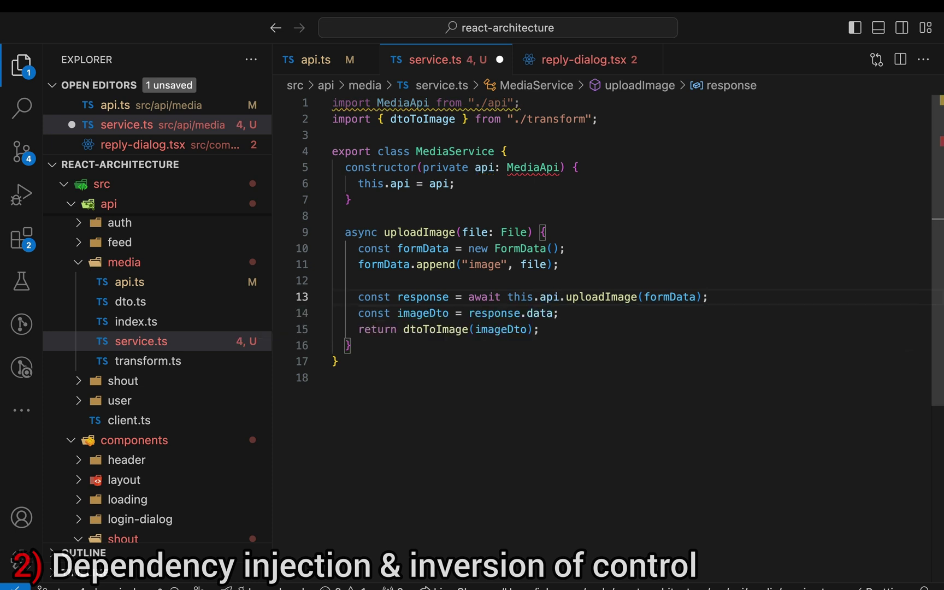
Step: Create media/interfaces.ts defining the MediaApi interface with uploadImage, importing ImageDto, and save
{"action": "right_click", "coordinate": [124, 262]}
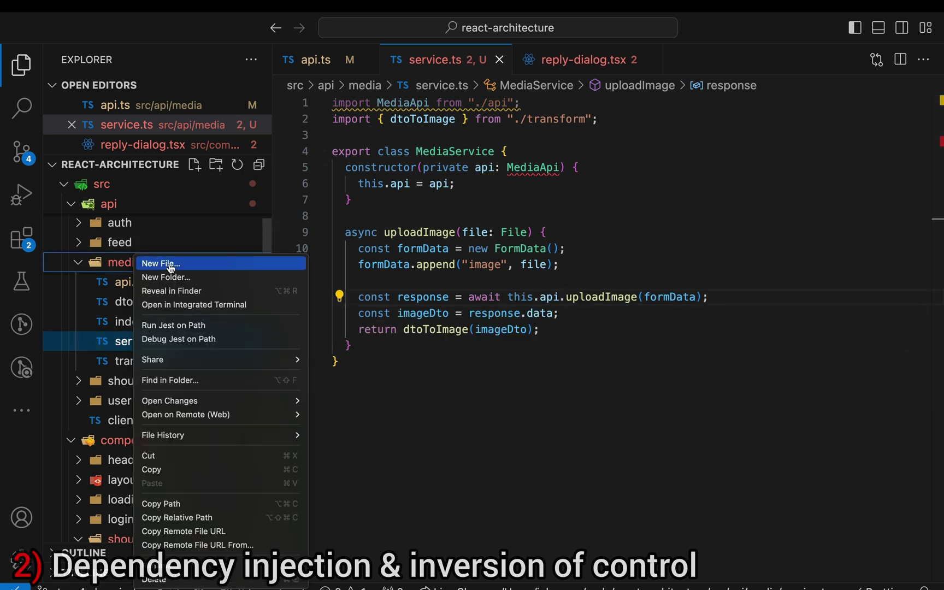
{"action": "left_click", "coordinate": [159, 251]}
{"action": "type", "text": "interfaces.ts"}
{"action": "key", "text": "Return"}
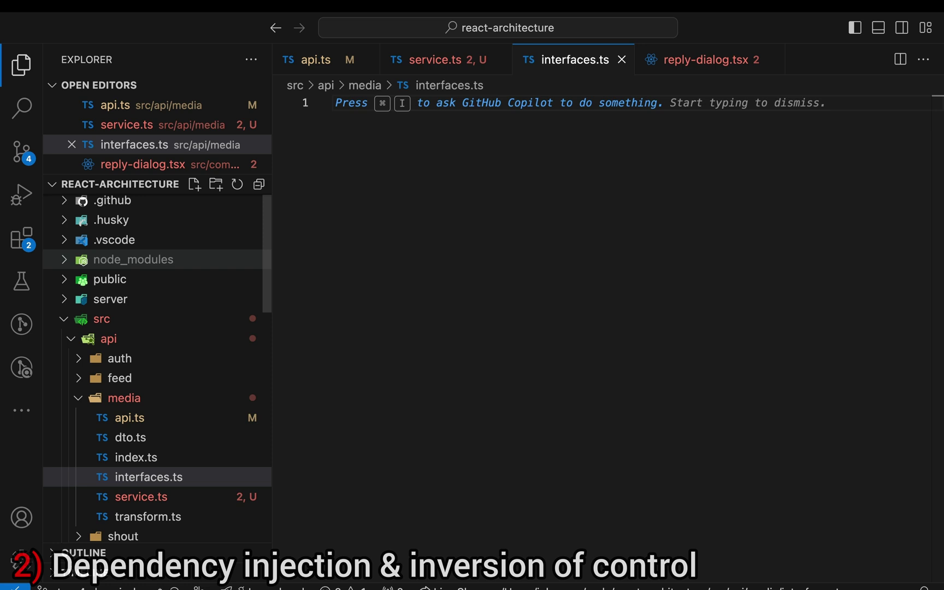
{"action": "type", "text": "export interface"}
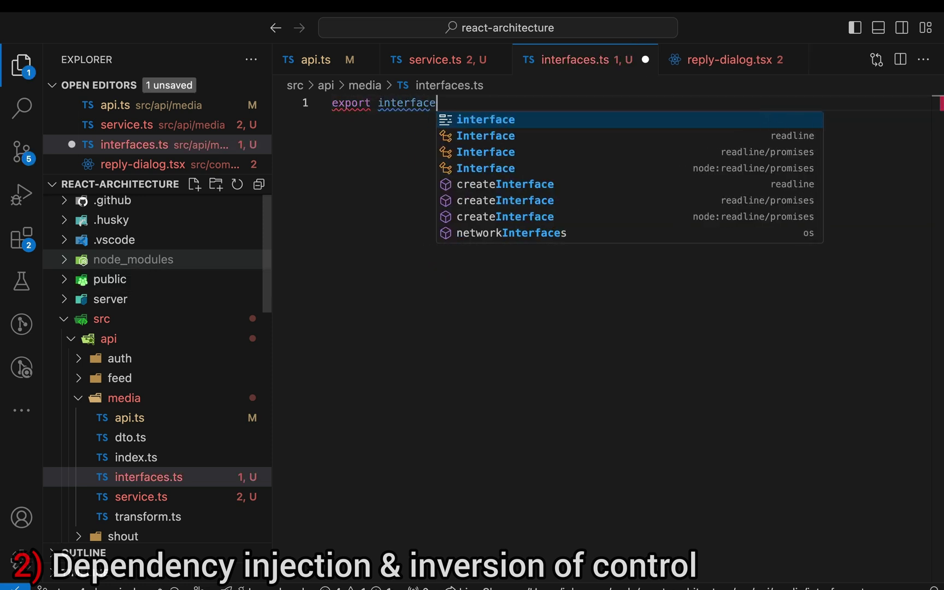
{"action": "type", "text": " MediaApi {"}
{"action": "key", "text": "Return"}
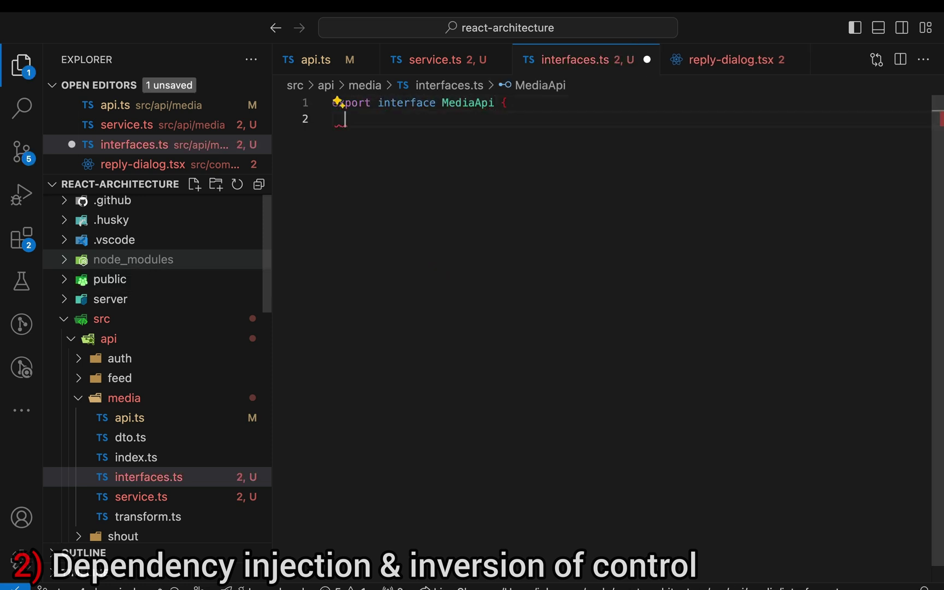
{"action": "key", "text": "Tab"}
{"action": "double_click", "coordinate": [699, 119]}
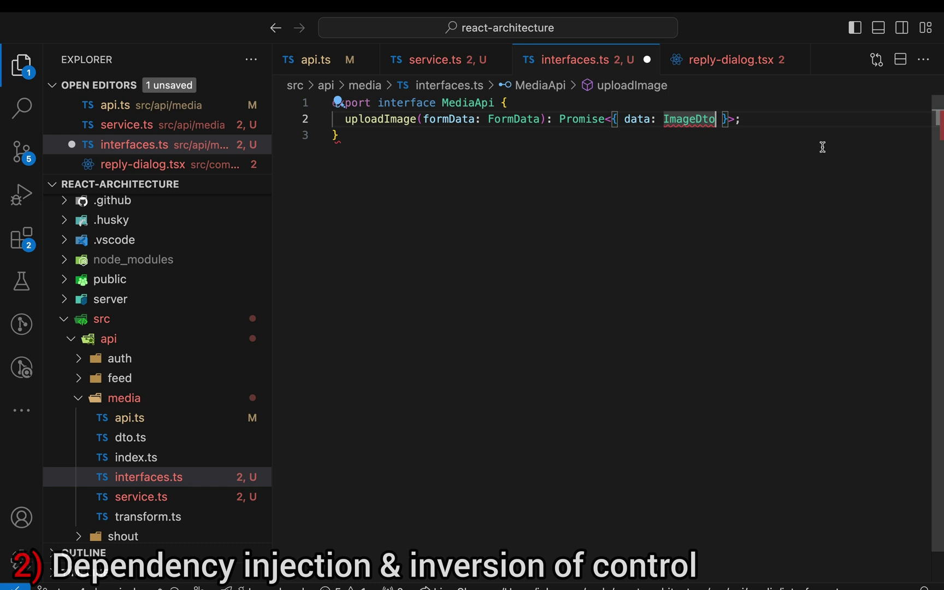
{"action": "key", "text": "ctrl+space"}
{"action": "key", "text": "Return"}
{"action": "key", "text": "ctrl+s"}
Step: Change service.ts to import { MediaApi } from './interfaces' and save
{"action": "left_click", "coordinate": [435, 59]}
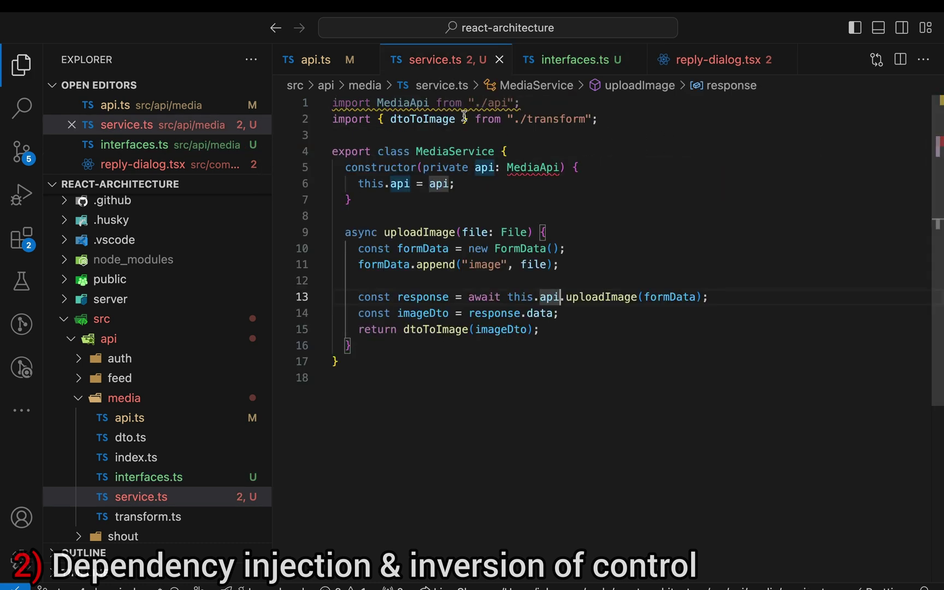
{"action": "double_click", "coordinate": [496, 104]}
{"action": "type", "text": "int"}
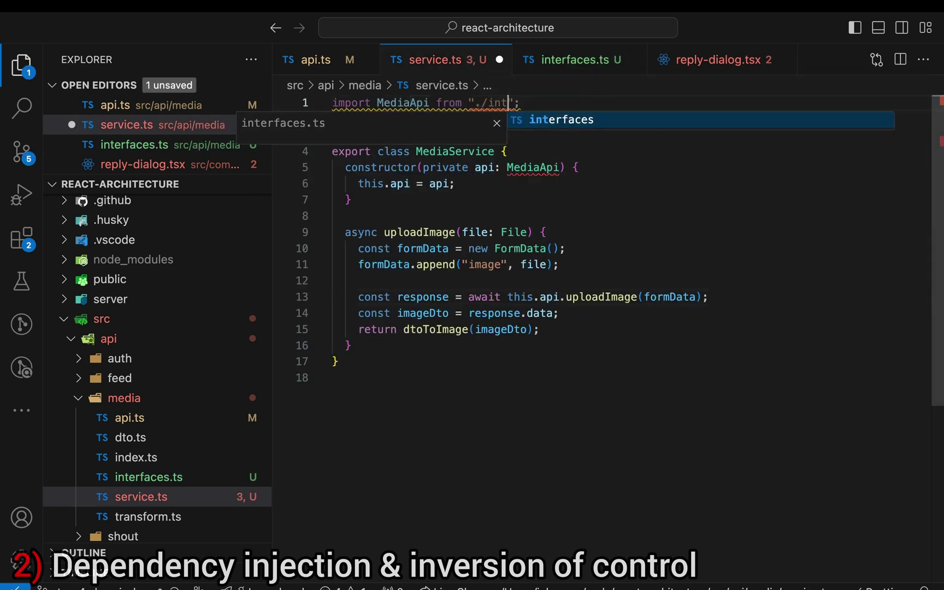
{"action": "key", "text": "Return"}
{"action": "left_click", "coordinate": [437, 103]}
{"action": "double_click", "coordinate": [402, 103]}
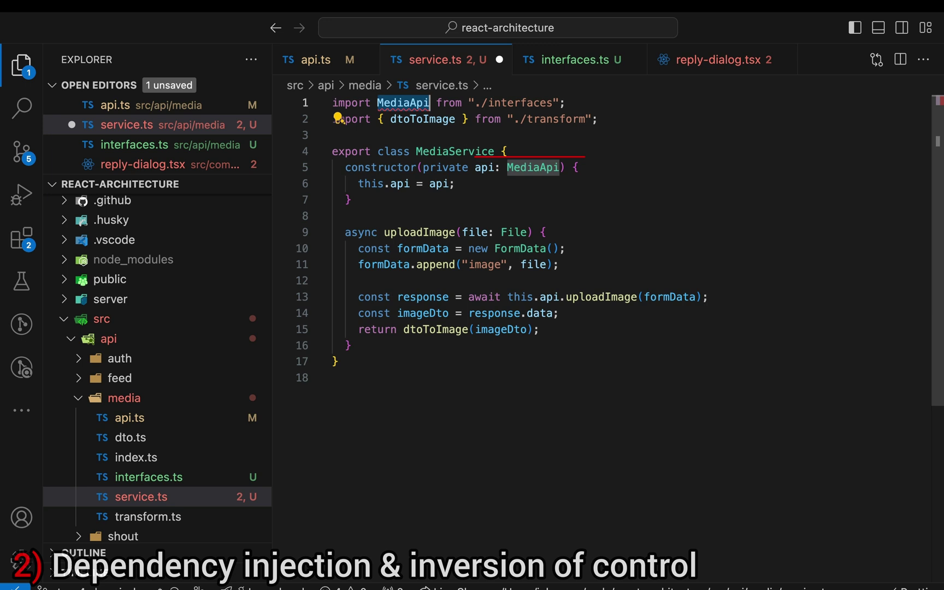
{"action": "type", "text": "{"}
{"action": "key", "text": "ctrl+s"}
{"action": "left_click", "coordinate": [657, 150]}
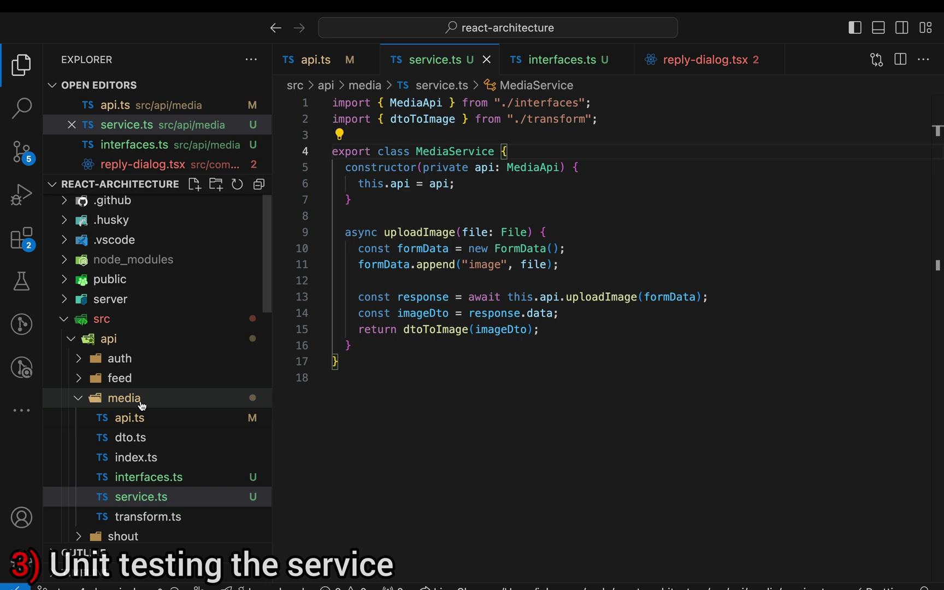
Step: Create media/service.test.ts and paste the prepared Vitest test with a mocked MediaApi
{"action": "right_click", "coordinate": [124, 398]}
{"action": "left_click", "coordinate": [178, 270]}
{"action": "type", "text": "service.ts"}
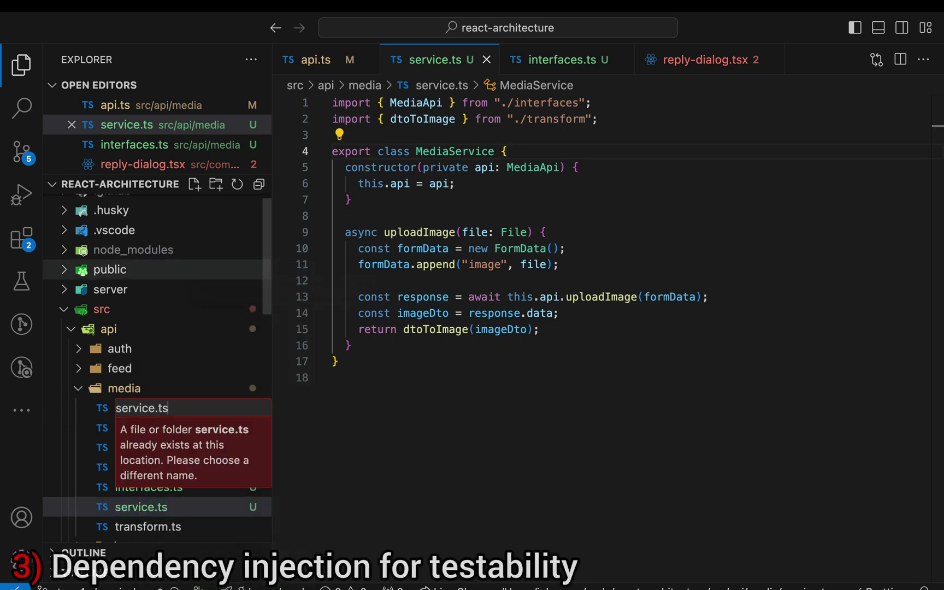
{"action": "key", "text": "BackSpace"}
{"action": "key", "text": "BackSpace"}
{"action": "type", "text": "test.ts"}
{"action": "key", "text": "Return"}
{"action": "key", "text": "ctrl+v"}
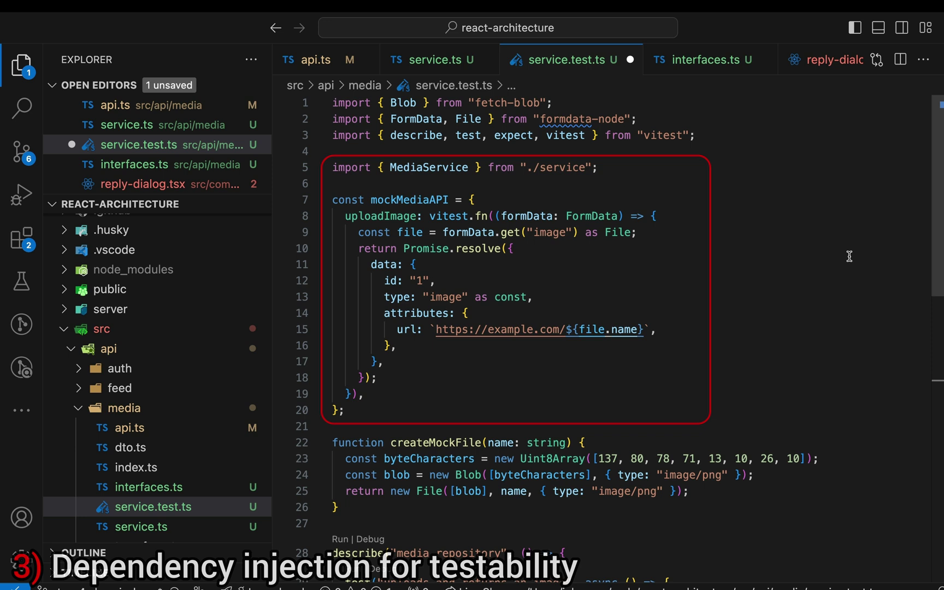
{"action": "scroll", "coordinate": [850, 256], "scroll_direction": "down", "scroll_amount": 5}
{"action": "scroll", "coordinate": [850, 256], "scroll_direction": "down", "scroll_amount": 2}
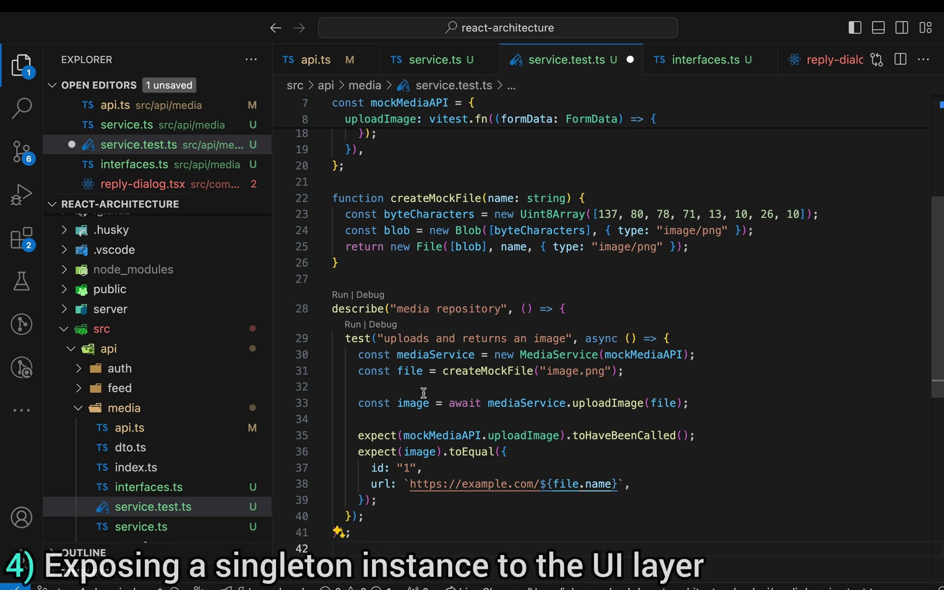
Step: Rewrite media index.ts to build mediaService from MediaService and MediaApi, export it as default, save
{"action": "left_click", "coordinate": [135, 468]}
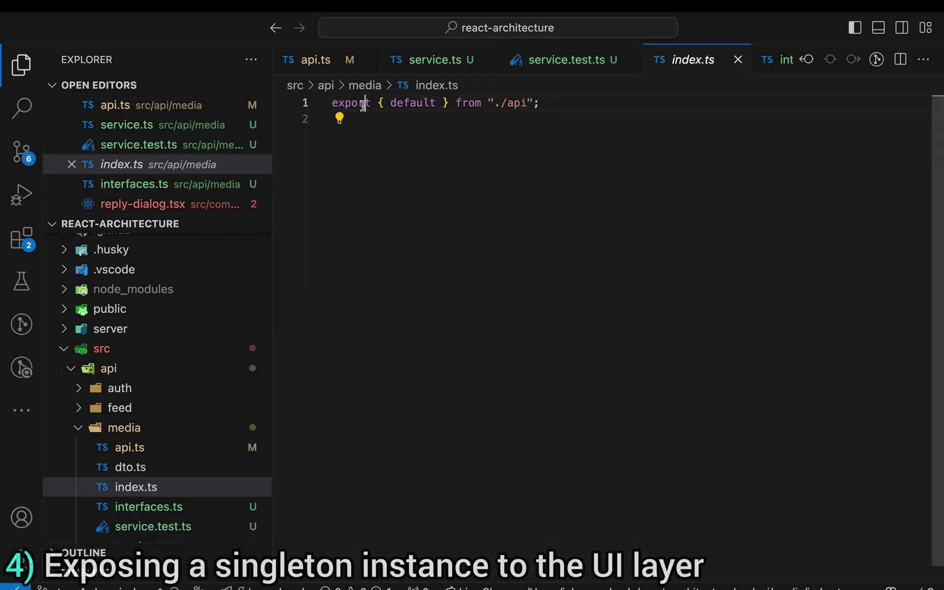
{"action": "key", "text": "ctrl+a"}
{"action": "type", "text": "import Me"}
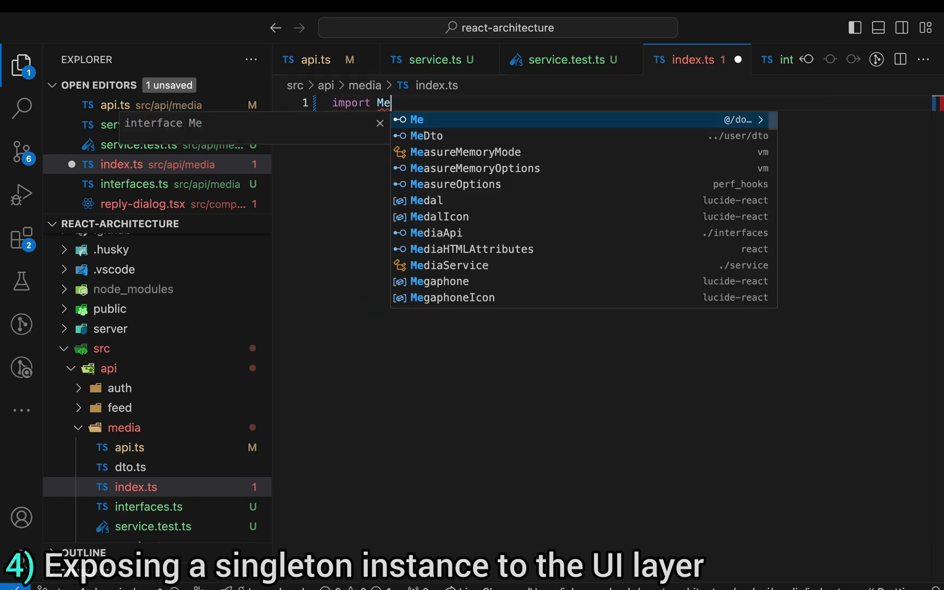
{"action": "type", "text": "diaApi from './api'"}
{"action": "key", "text": "Return"}
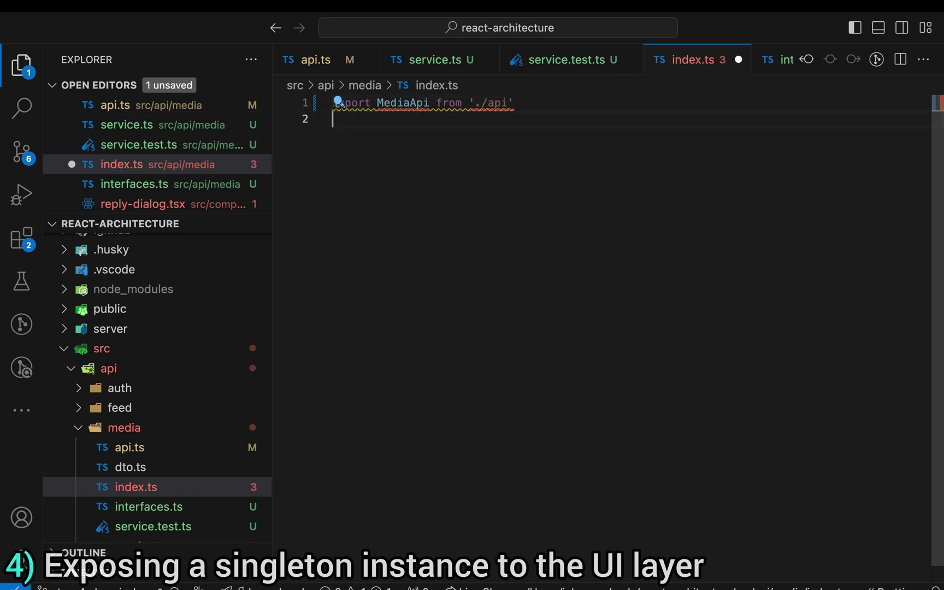
{"action": "type", "text": "import { MediaSe"}
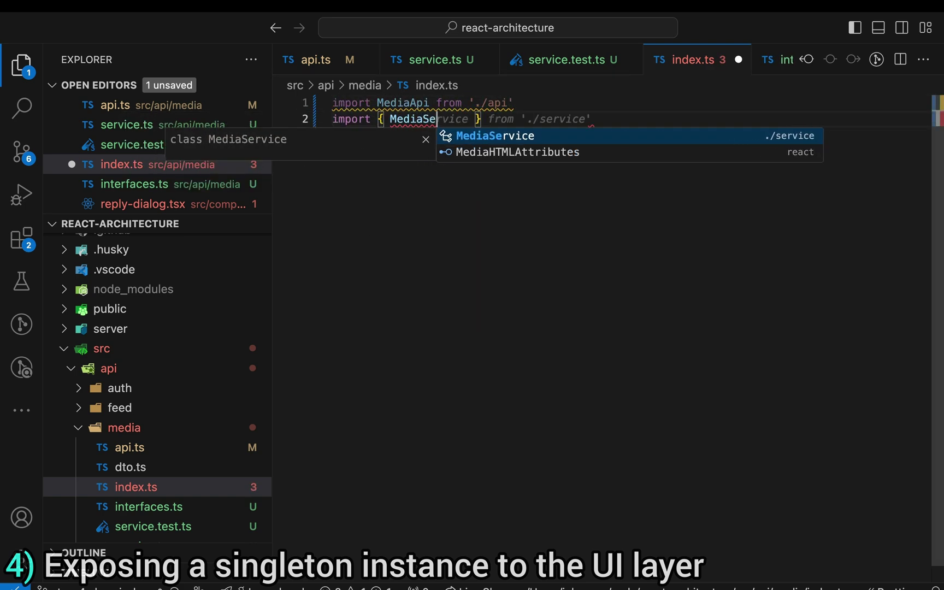
{"action": "key", "text": "Tab"}
{"action": "type", "text": "} from './service'"}
{"action": "key", "text": "Return"}
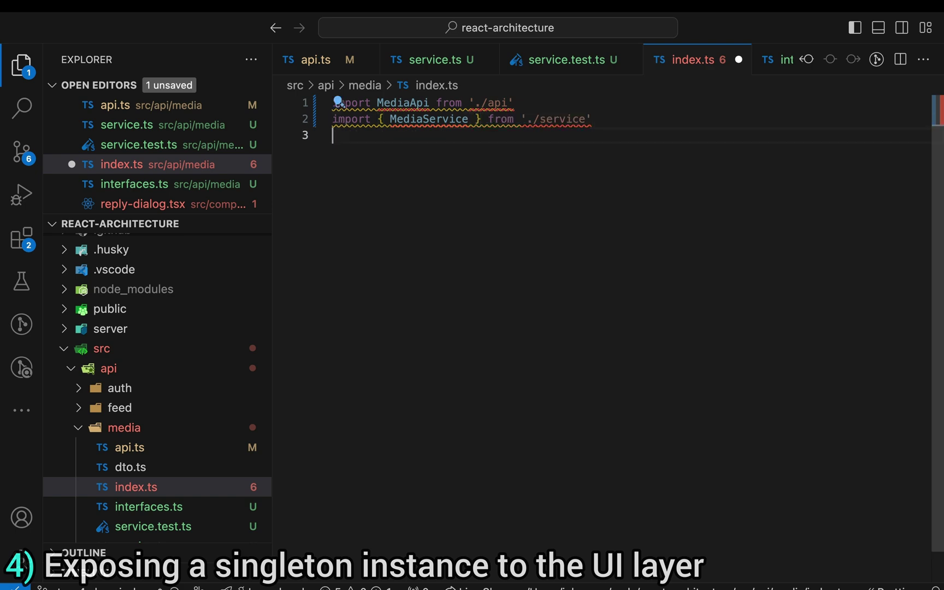
{"action": "key", "text": "Return"}
{"action": "type", "text": "const media"}
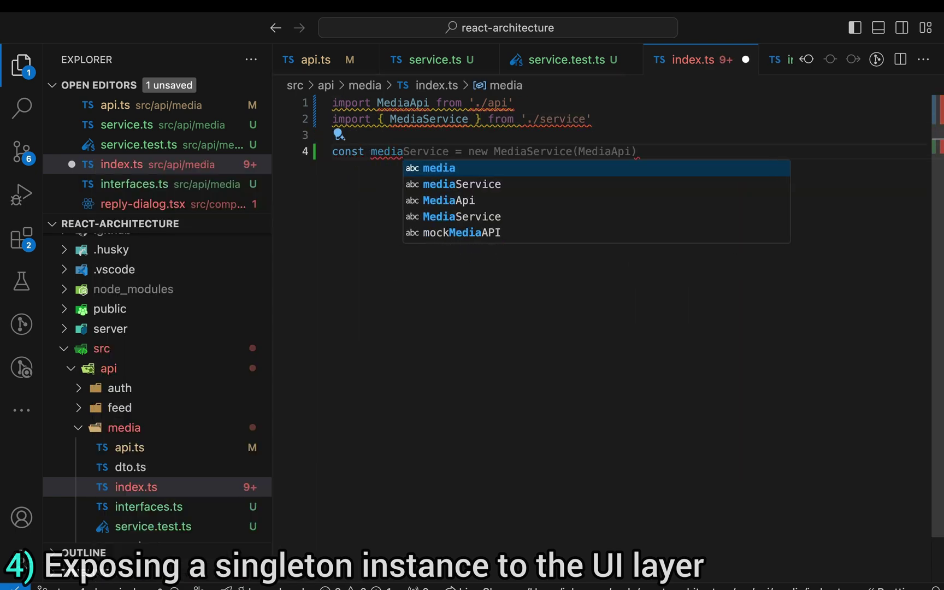
{"action": "key", "text": "Tab"}
{"action": "type", "text": ";"}
{"action": "key", "text": "Return"}
{"action": "key", "text": "Return"}
{"action": "type", "text": "e"}
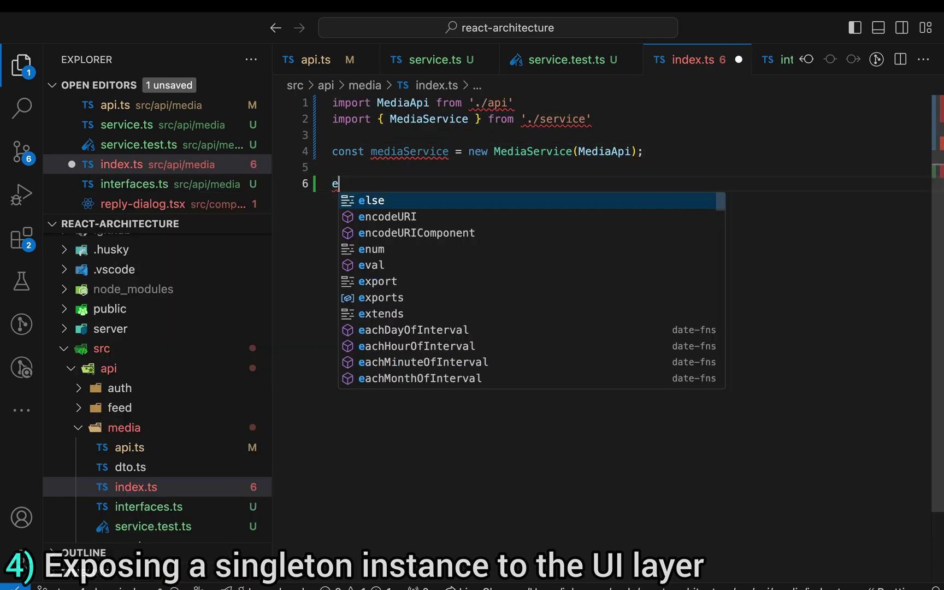
{"action": "type", "text": "xport default mediaService;"}
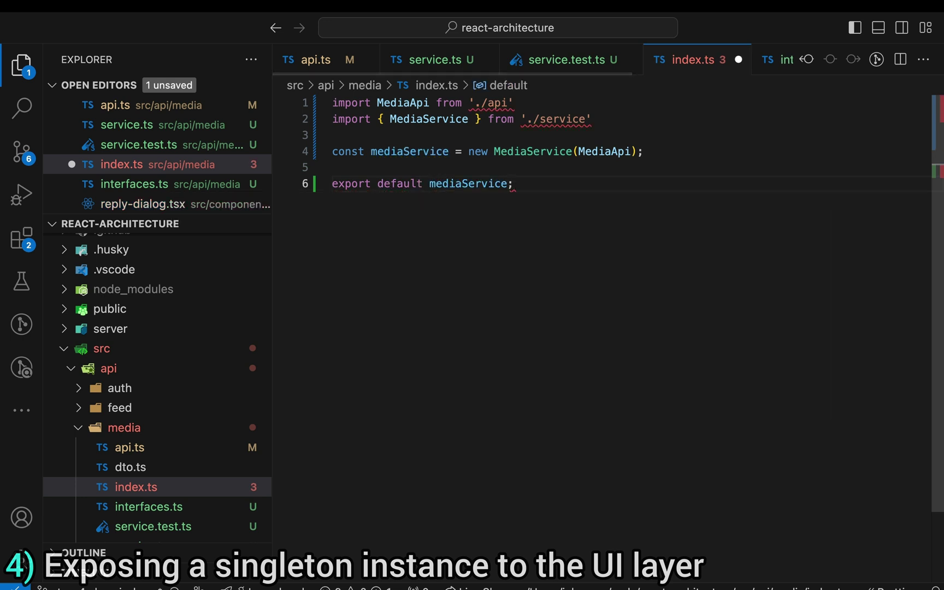
{"action": "key", "text": "ctrl+s"}
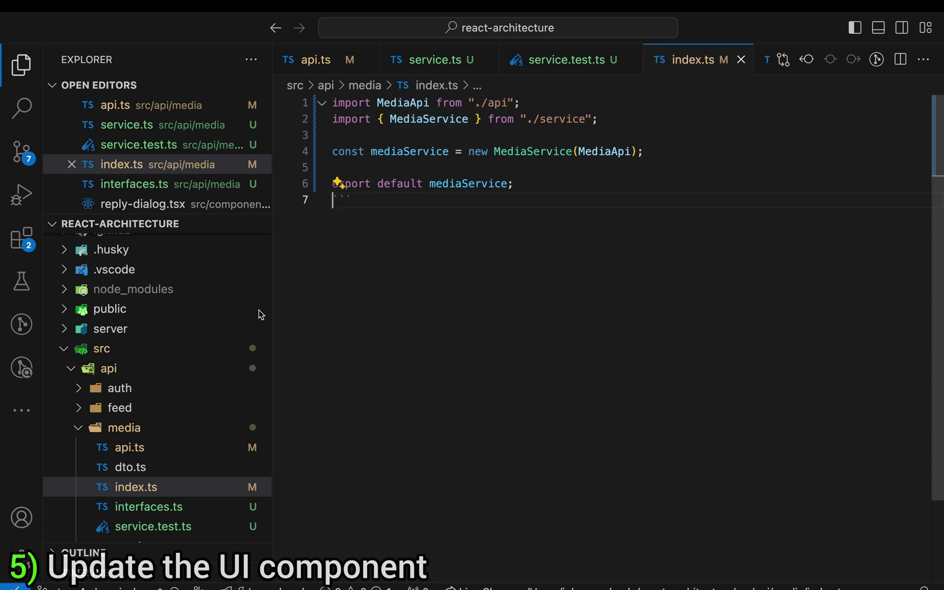
Step: Rename the src api folder to infrastructure and accept updating the affected imports
{"action": "right_click", "coordinate": [109, 368]}
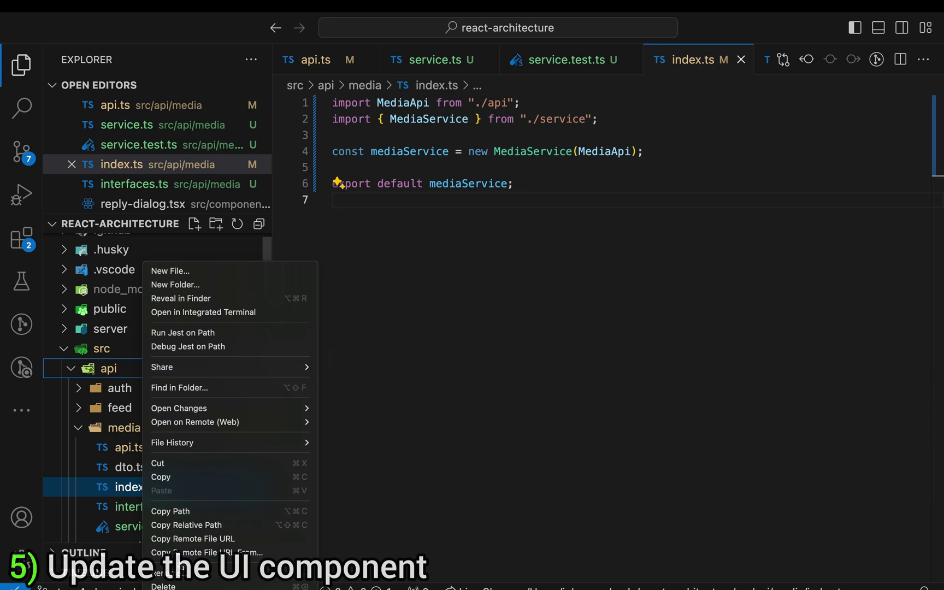
{"action": "left_click", "coordinate": [184, 572]}
{"action": "type", "text": "infrastructure"}
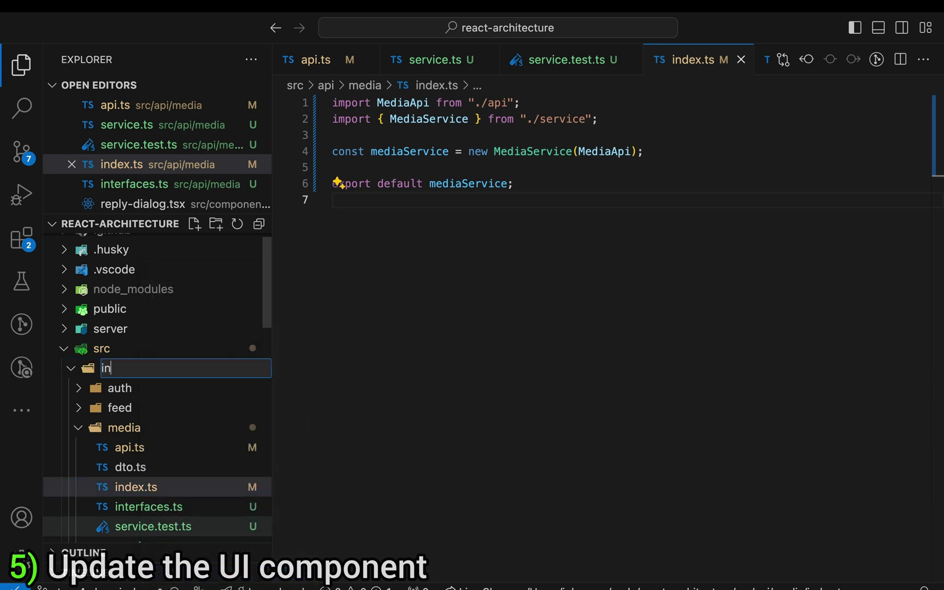
{"action": "key", "text": "Return"}
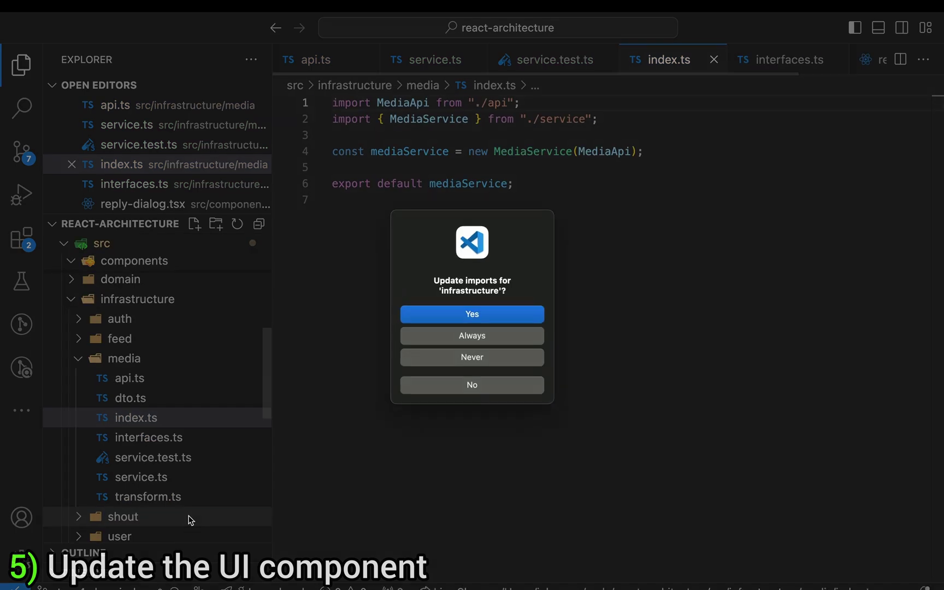
{"action": "left_click", "coordinate": [492, 318]}
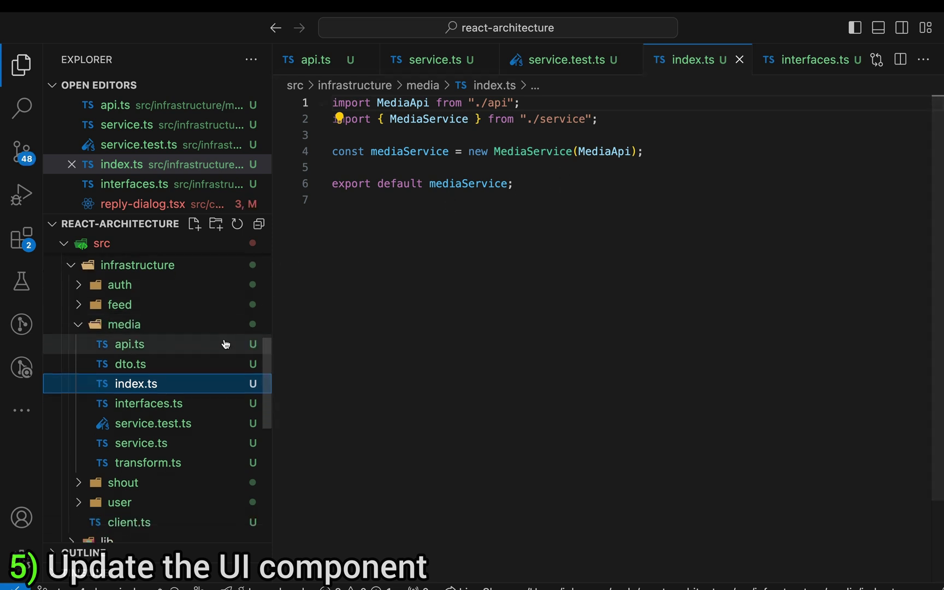
{"action": "scroll", "coordinate": [222, 339], "scroll_direction": "down", "scroll_amount": 3}
{"action": "scroll", "coordinate": [222, 339], "scroll_direction": "down", "scroll_amount": 3}
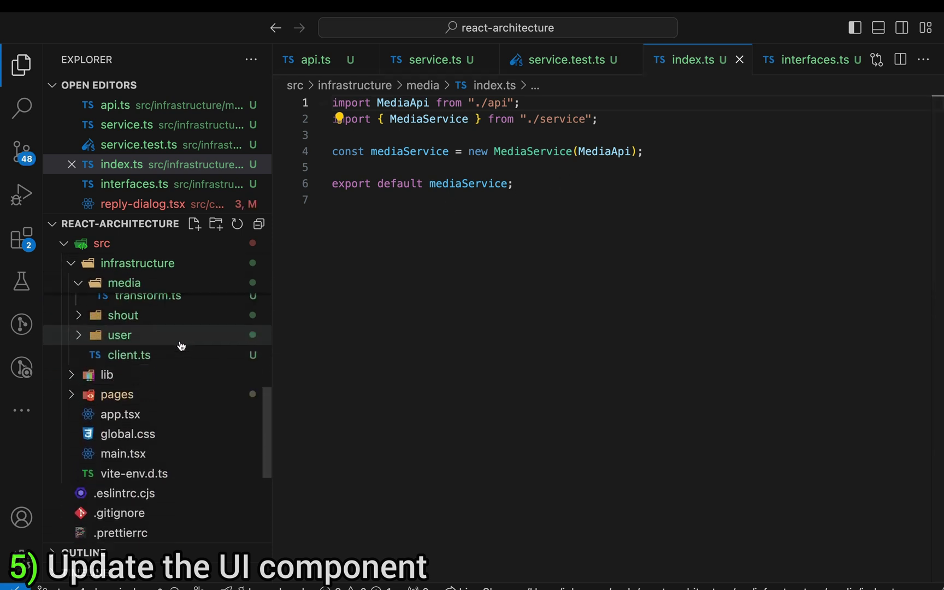
{"action": "scroll", "coordinate": [224, 344], "scroll_direction": "up", "scroll_amount": 3}
{"action": "scroll", "coordinate": [184, 344], "scroll_direction": "up", "scroll_amount": 3}
{"action": "scroll", "coordinate": [180, 344], "scroll_direction": "up", "scroll_amount": 5}
{"action": "scroll", "coordinate": [180, 345], "scroll_direction": "up", "scroll_amount": 1}
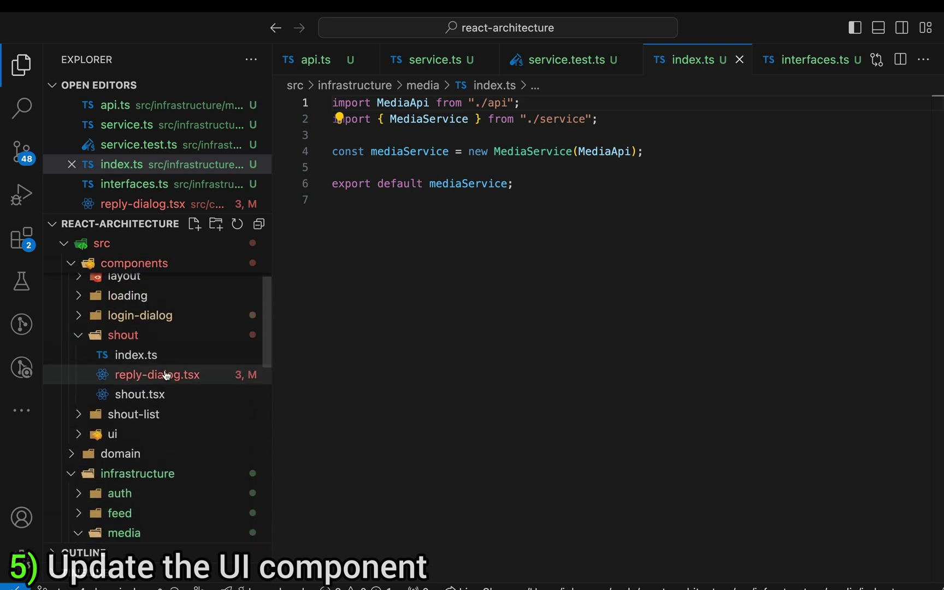
Step: In reply-dialog.tsx, rename MediaApi, ShoutApi and UserApi to MediaService, ShoutService and UserService
{"action": "left_click", "coordinate": [179, 375]}
{"action": "scroll", "coordinate": [460, 249], "scroll_direction": "up", "scroll_amount": 10}
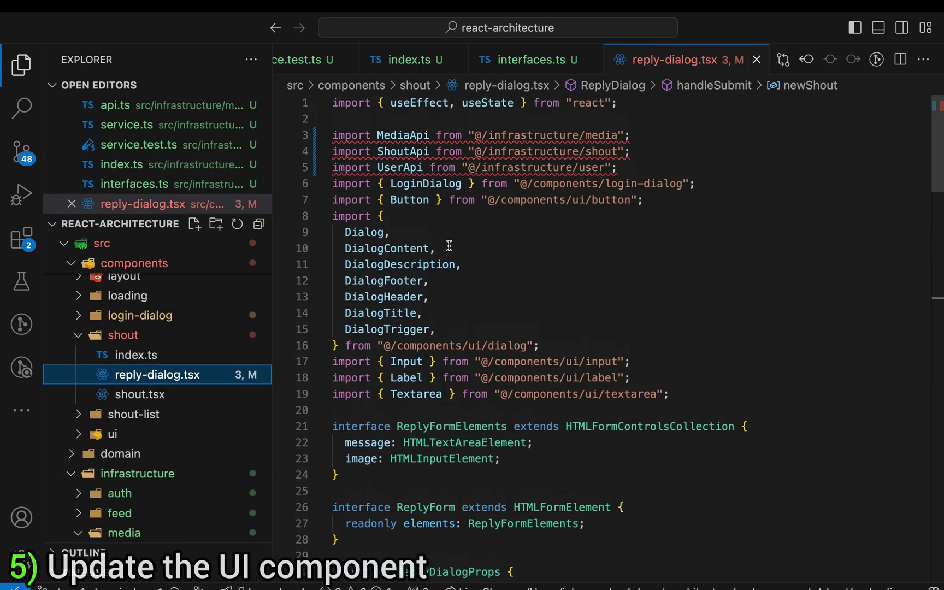
{"action": "left_click", "coordinate": [404, 135]}
{"action": "key", "text": "F2"}
{"action": "type", "text": "Ser"}
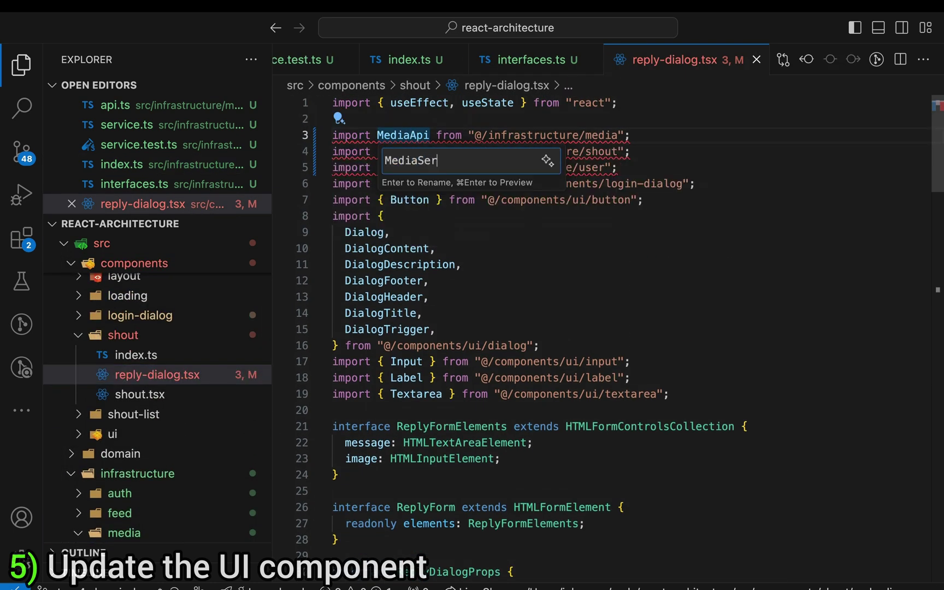
{"action": "type", "text": "vice"}
{"action": "key", "text": "Return"}
{"action": "key", "text": "Down"}
{"action": "key", "text": "F2"}
{"action": "key", "text": "BackSpace"}
{"action": "key", "text": "BackSpace"}
{"action": "key", "text": "BackSpace"}
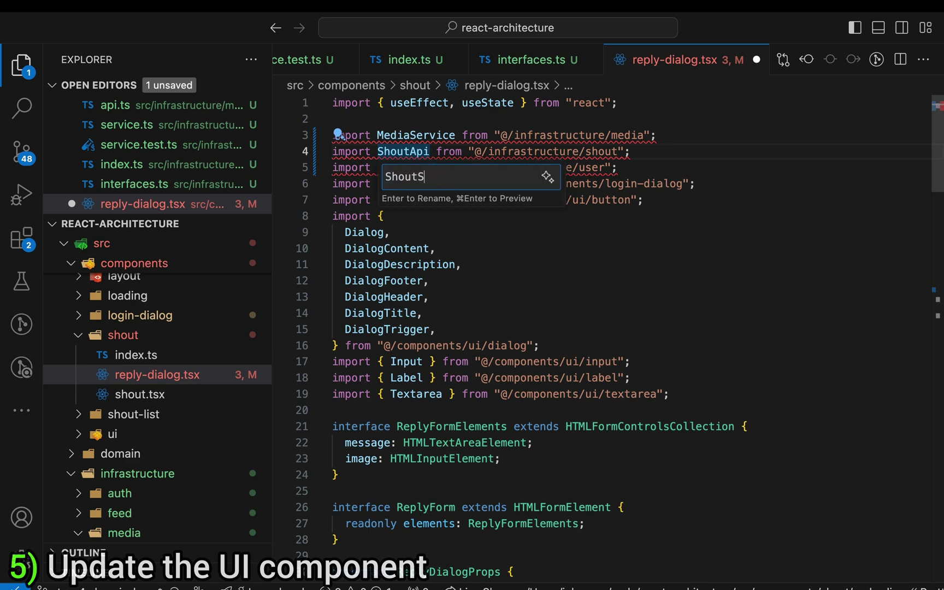
{"action": "type", "text": "Service"}
{"action": "key", "text": "Return"}
{"action": "key", "text": "Down"}
{"action": "double_click", "coordinate": [400, 168]}
{"action": "key", "text": "F2"}
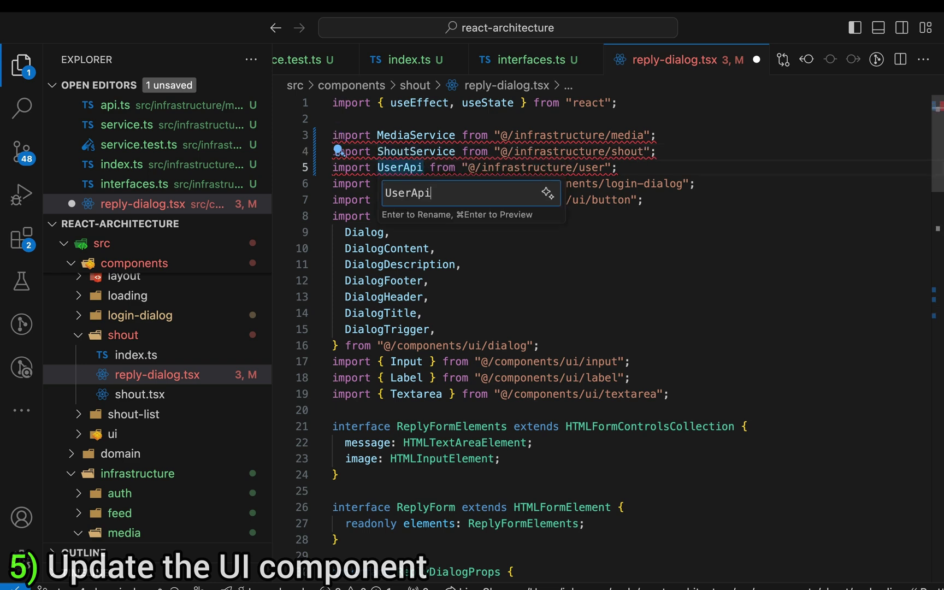
{"action": "key", "text": "BackSpace"}
{"action": "key", "text": "BackSpace"}
{"action": "key", "text": "BackSpace"}
{"action": "type", "text": "Service"}
{"action": "key", "text": "Return"}
Step: Apply 'Fix all auto-fixable problems' to reorder the imports and save reply-dialog.tsx
{"action": "key", "text": "ctrl+."}
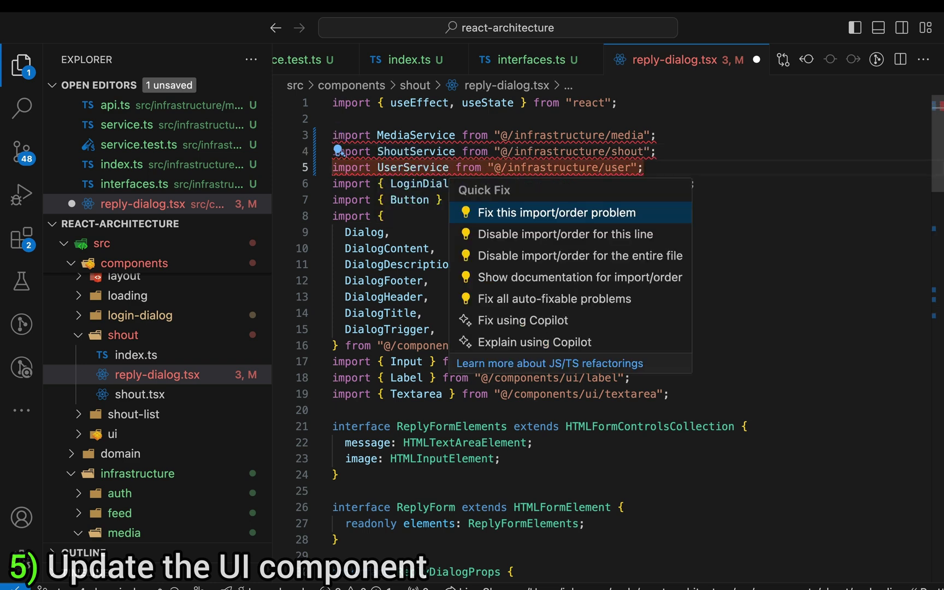
{"action": "key", "text": "Down"}
{"action": "key", "text": "Down"}
{"action": "key", "text": "Down"}
{"action": "key", "text": "Return"}
{"action": "key", "text": "ctrl+s"}
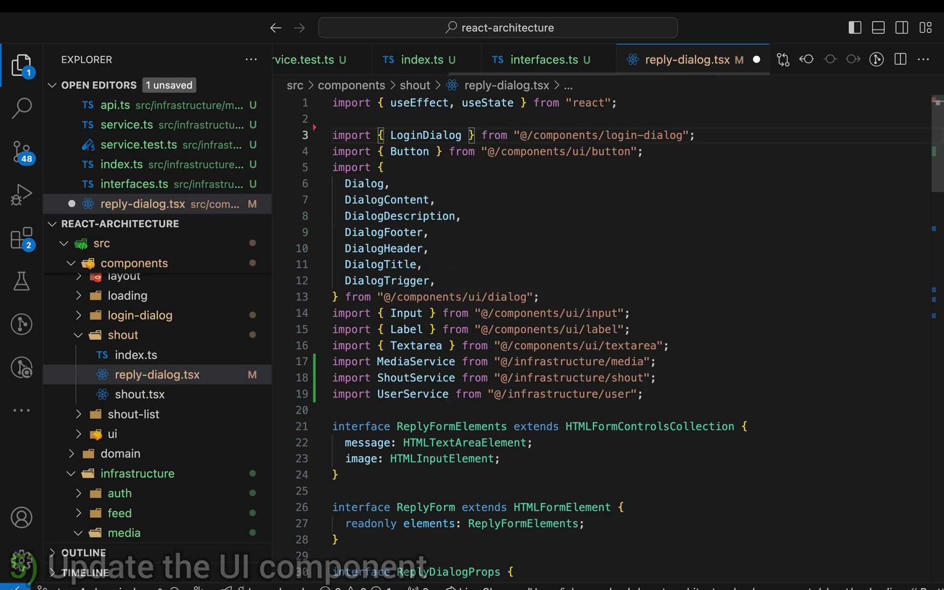
{"action": "scroll", "coordinate": [416, 196], "scroll_direction": "down", "scroll_amount": 10}
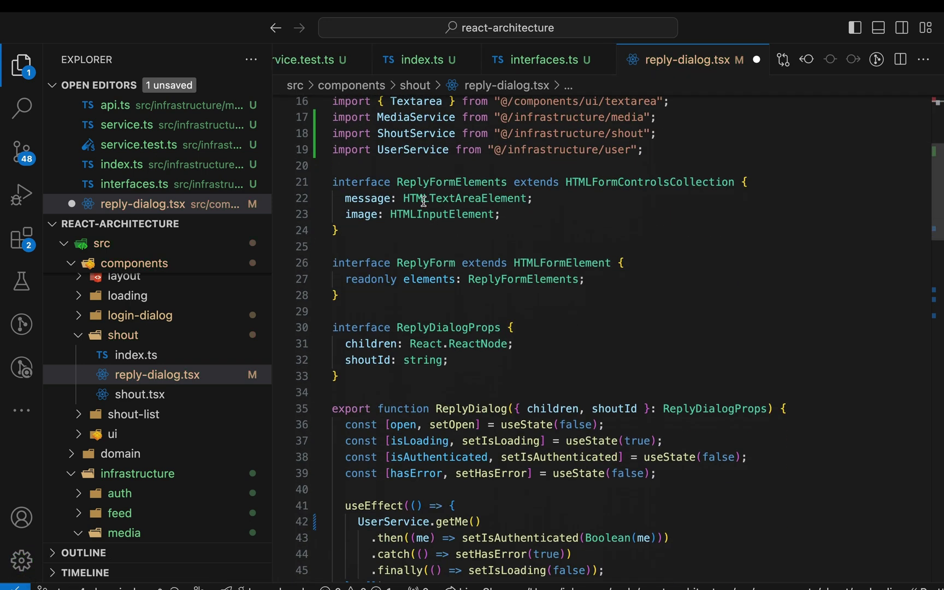
{"action": "scroll", "coordinate": [424, 201], "scroll_direction": "down", "scroll_amount": 5}
{"action": "scroll", "coordinate": [424, 202], "scroll_direction": "down", "scroll_amount": 5}
{"action": "scroll", "coordinate": [423, 202], "scroll_direction": "down", "scroll_amount": 5}
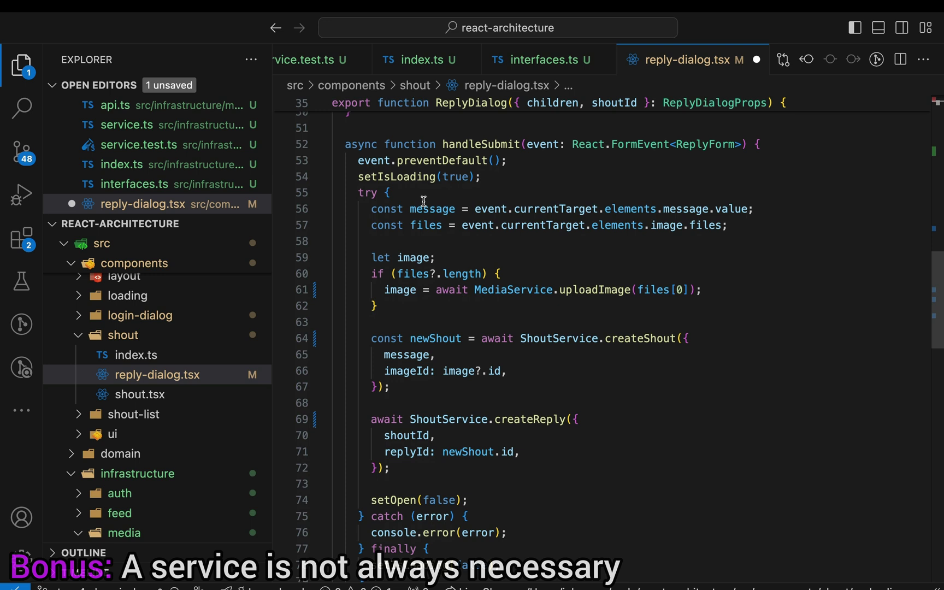
{"action": "scroll", "coordinate": [155, 405], "scroll_direction": "up", "scroll_amount": 5}
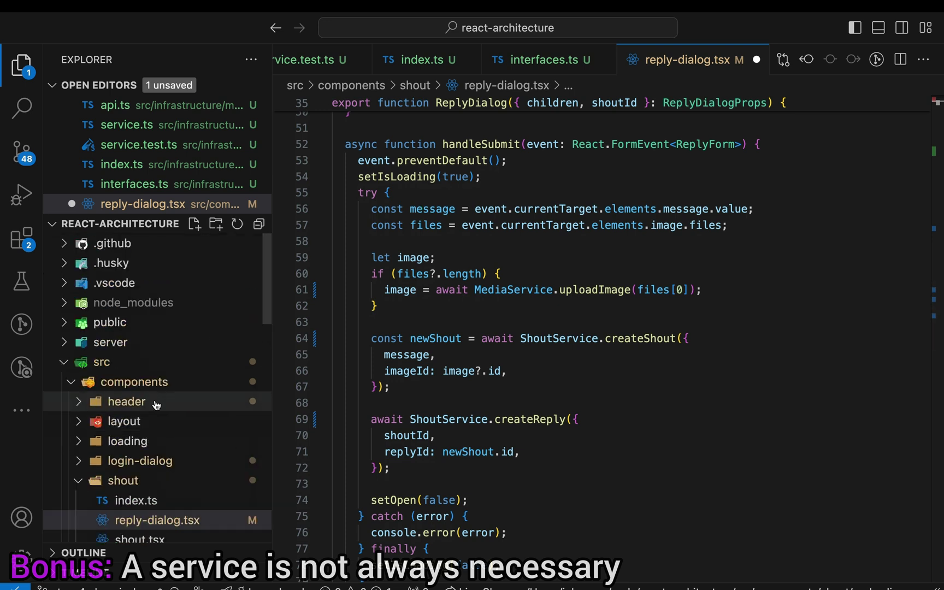
{"action": "scroll", "coordinate": [155, 405], "scroll_direction": "down", "scroll_amount": 3}
{"action": "scroll", "coordinate": [155, 406], "scroll_direction": "down", "scroll_amount": 3}
{"action": "left_click", "coordinate": [129, 371]}
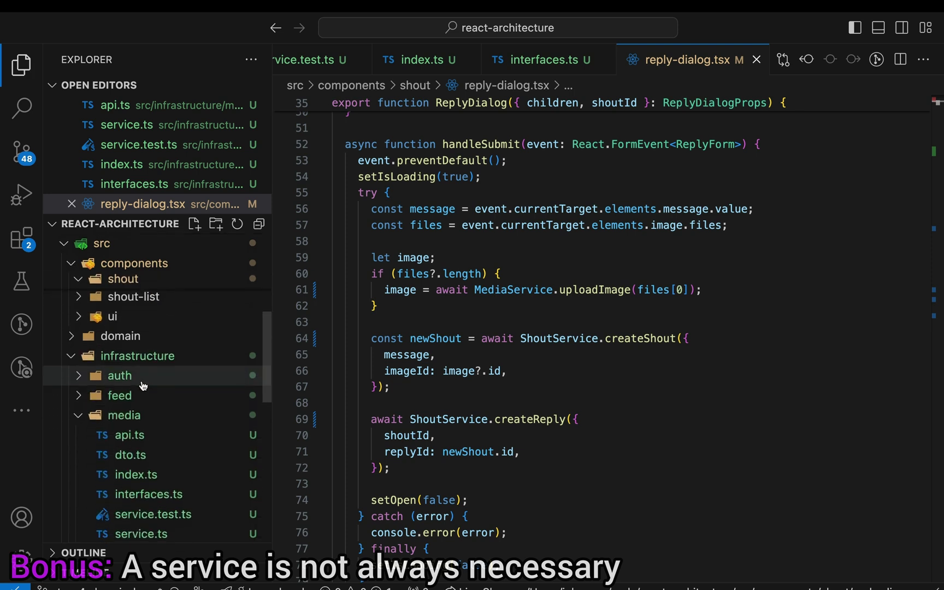
{"action": "left_click", "coordinate": [130, 394]}
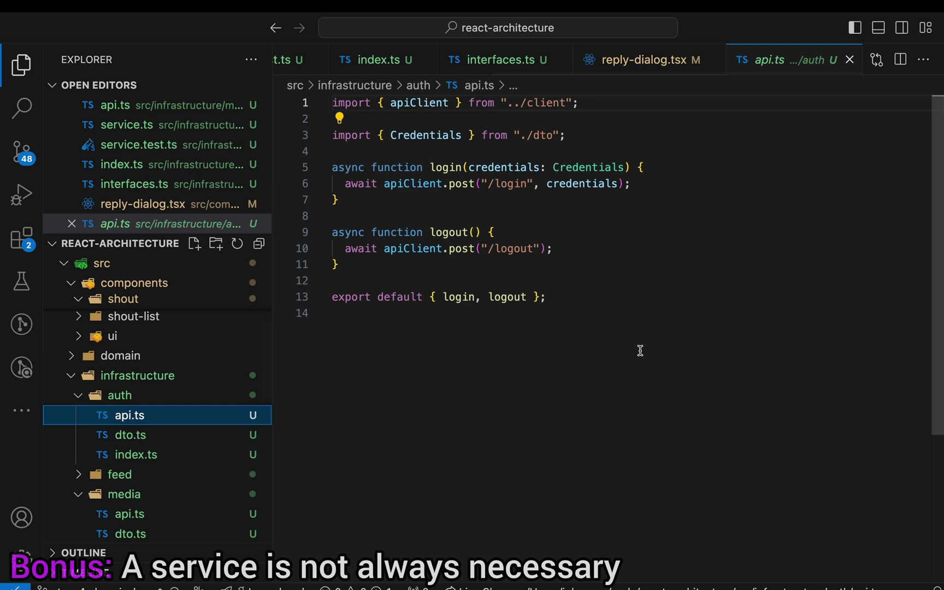
{"action": "left_click", "coordinate": [129, 454]}
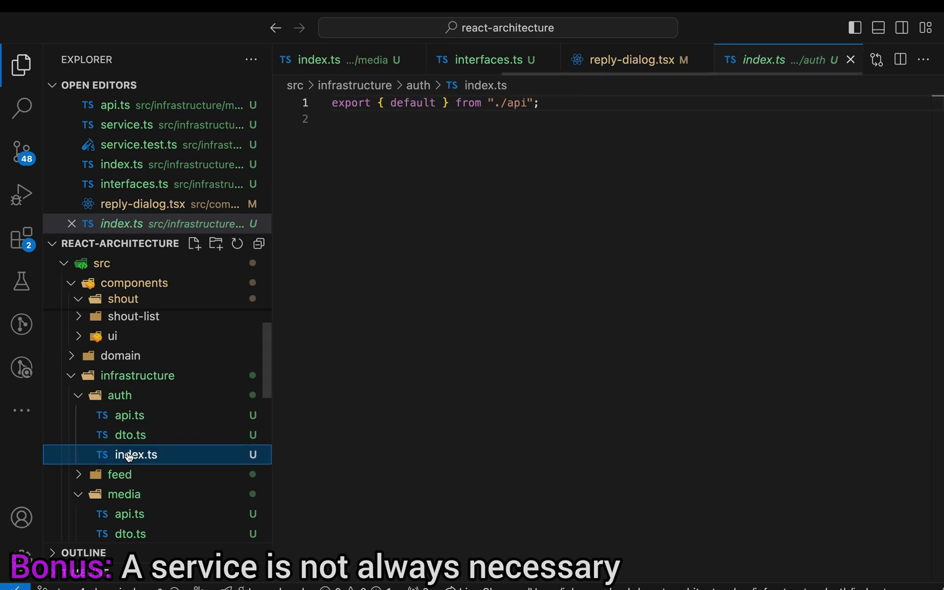
{"action": "left_click", "coordinate": [577, 392]}
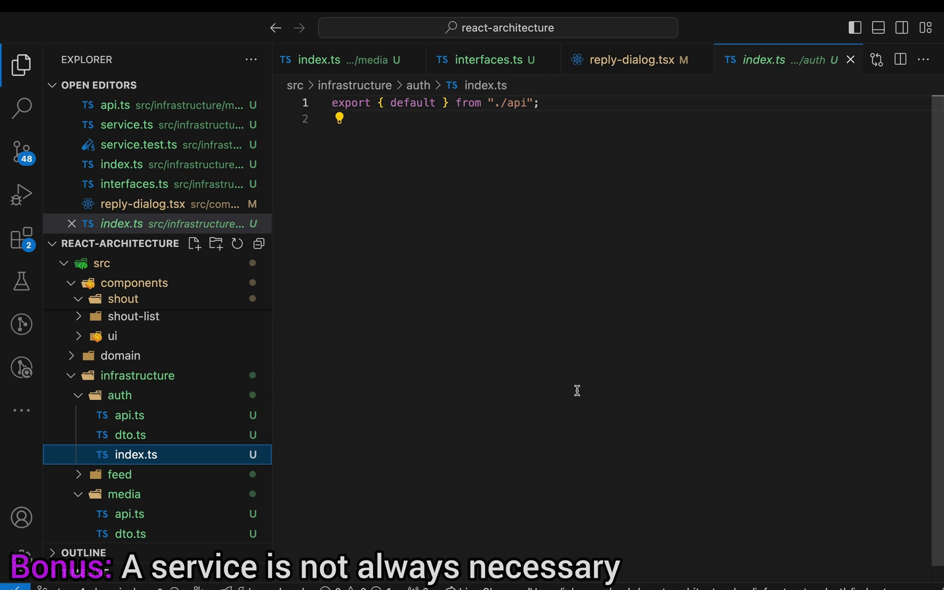
{"action": "left_click", "coordinate": [626, 59]}
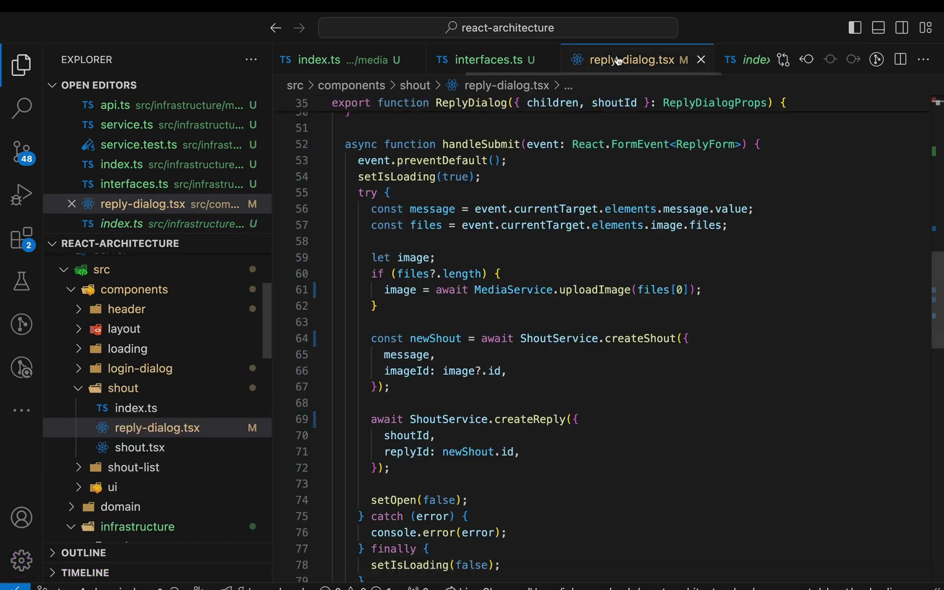